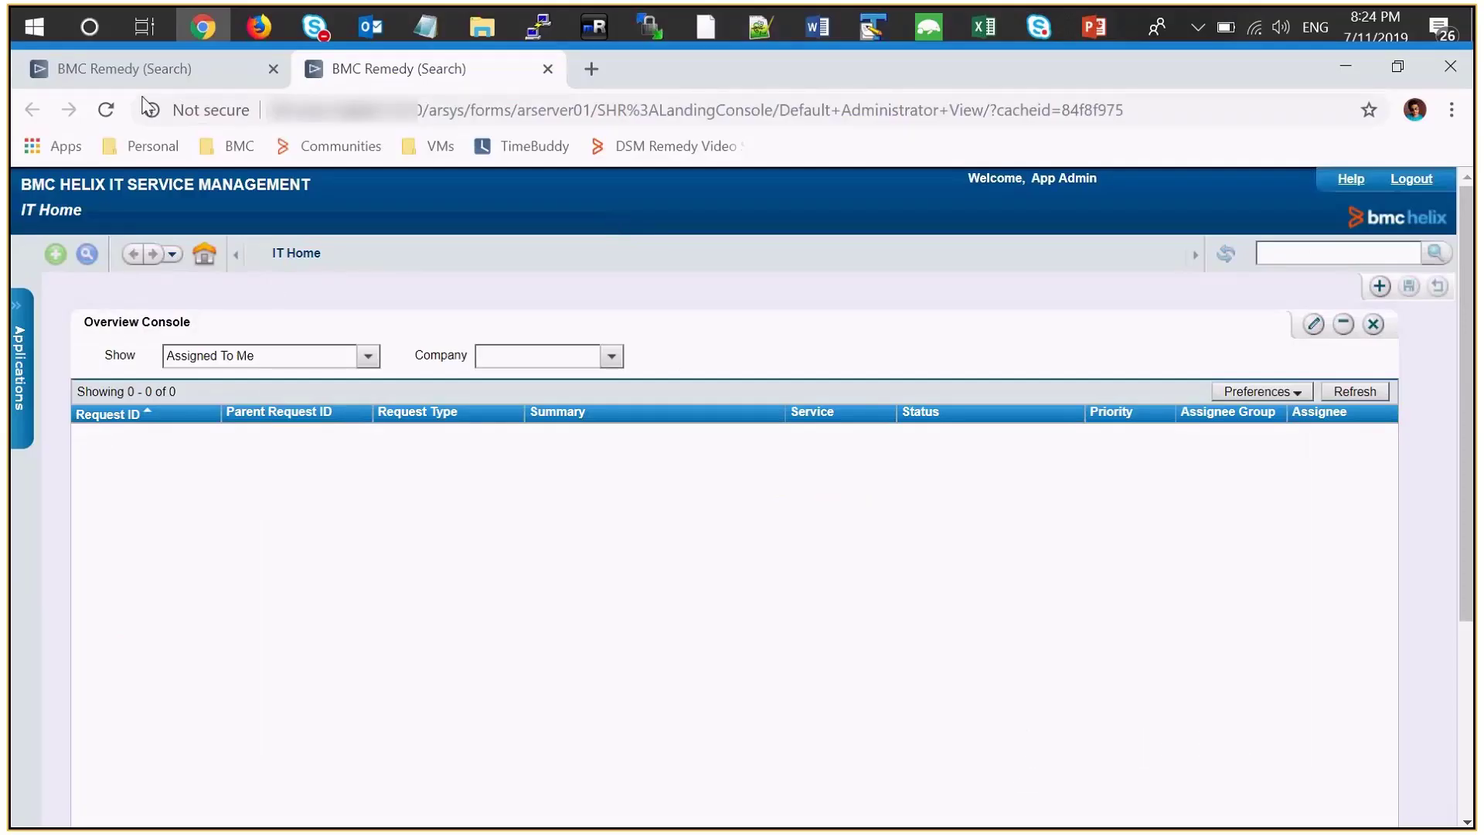
# Step: Open the Main Asset configuration item from the Asset Console
pyautogui.click(146, 71)
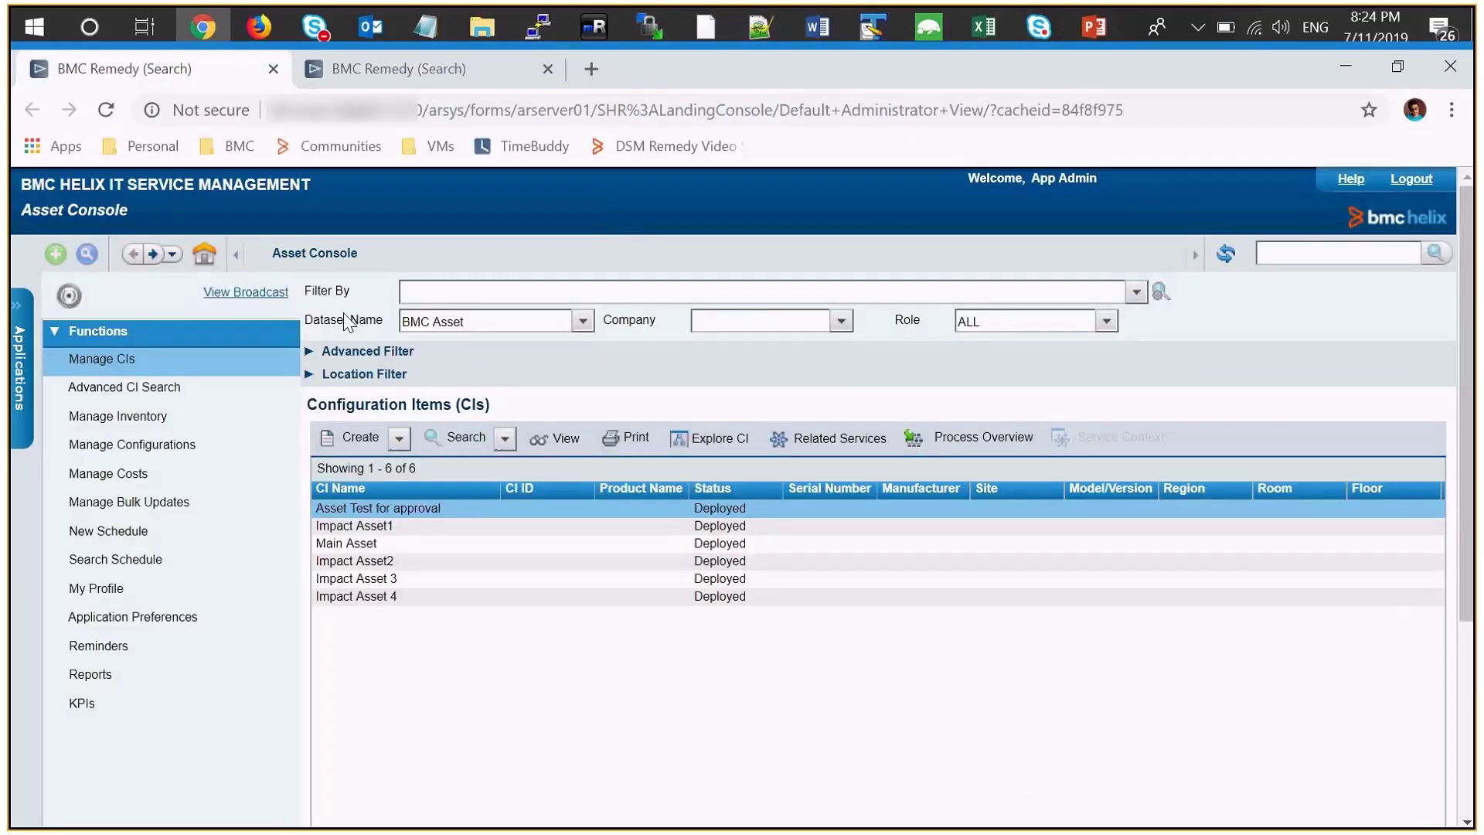
pyautogui.click(363, 544)
pyautogui.scroll(-2, 399, 730)
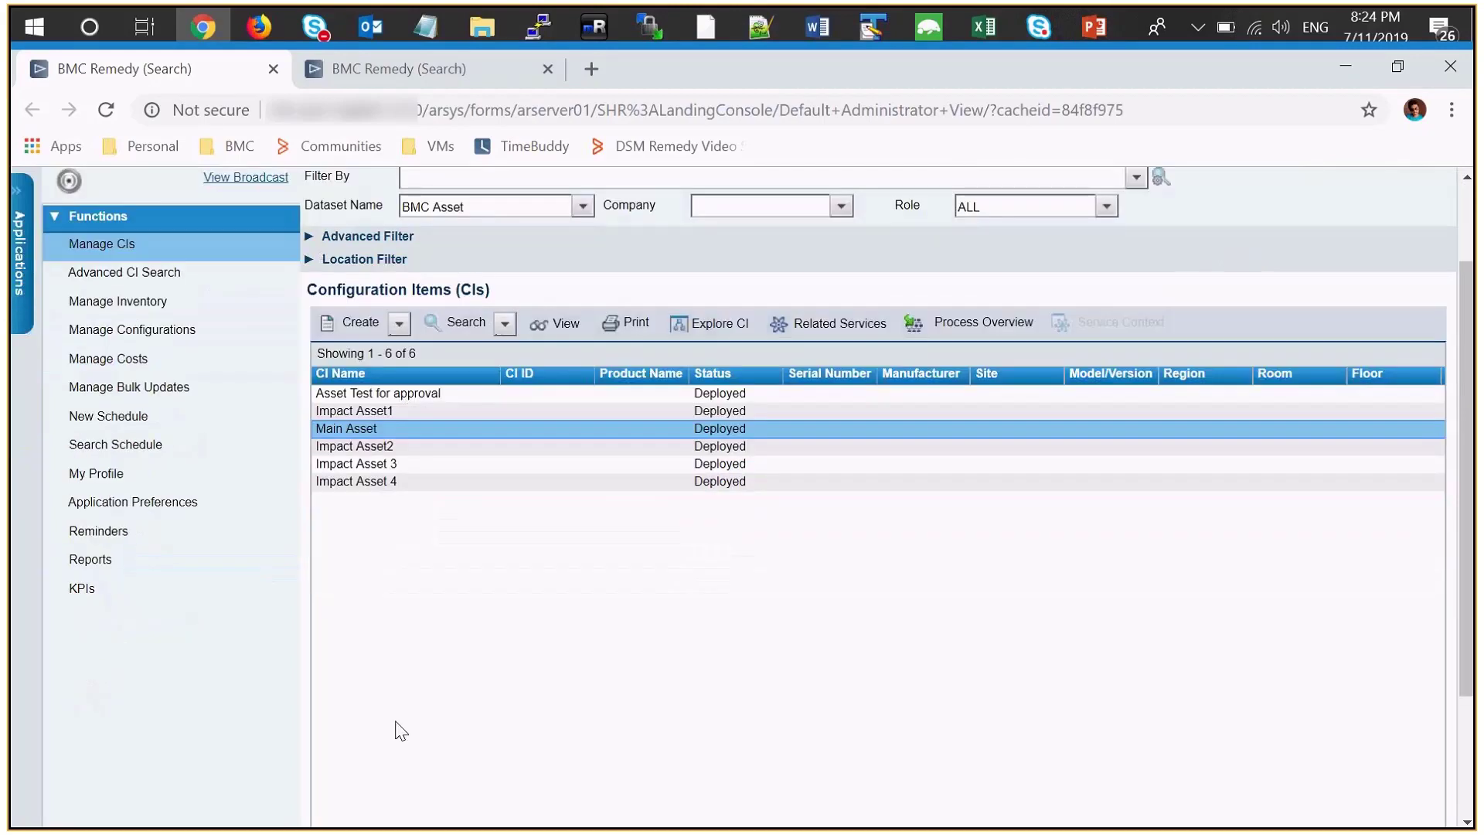
pyautogui.scroll(-3, 399, 730)
pyautogui.doubleClick(358, 250)
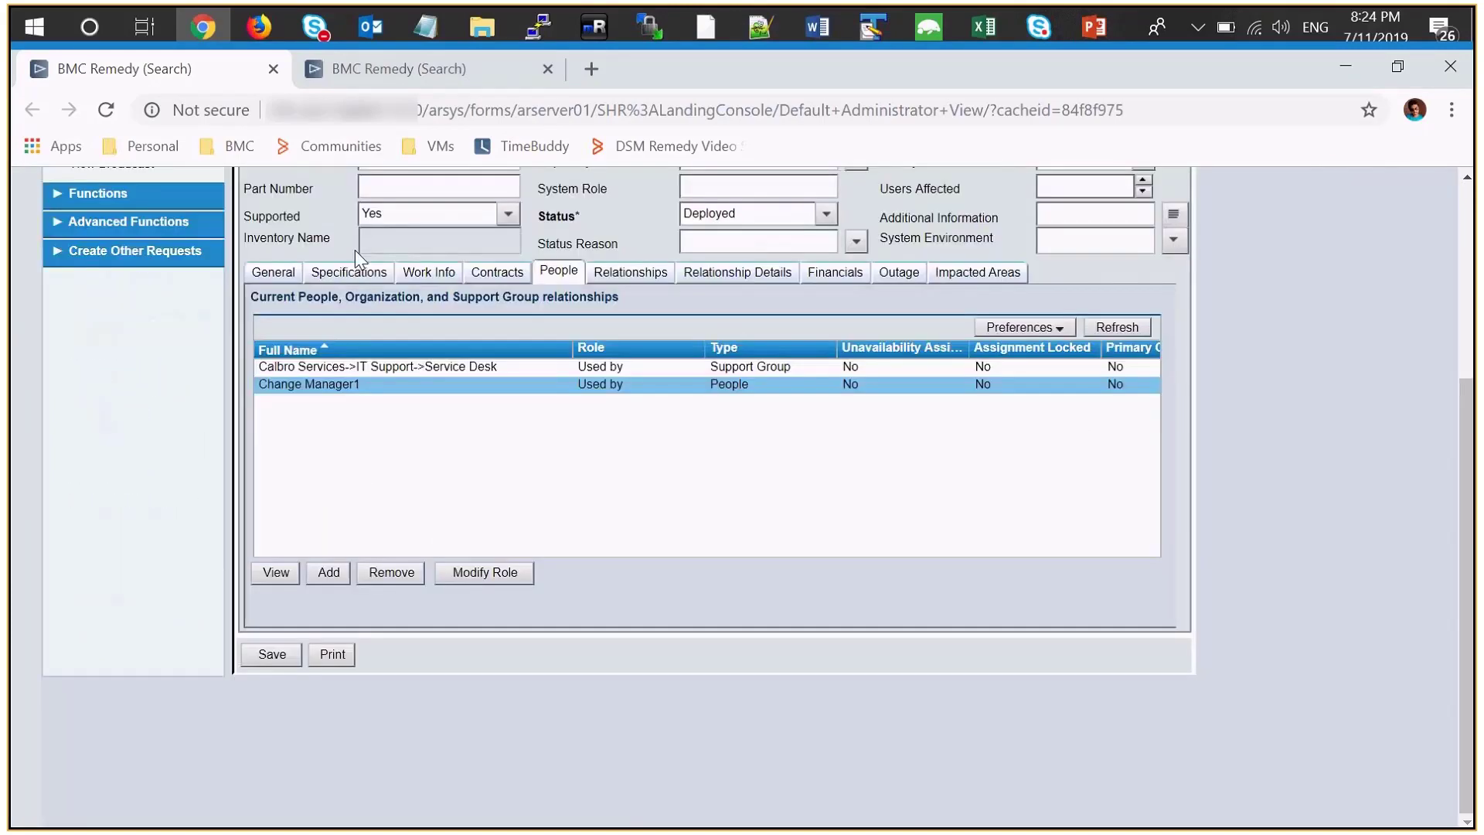
# Step: Show Main Asset's child relationships, listing Impact Asset1 through Impact Asset 4
pyautogui.scroll(2, 600, 422)
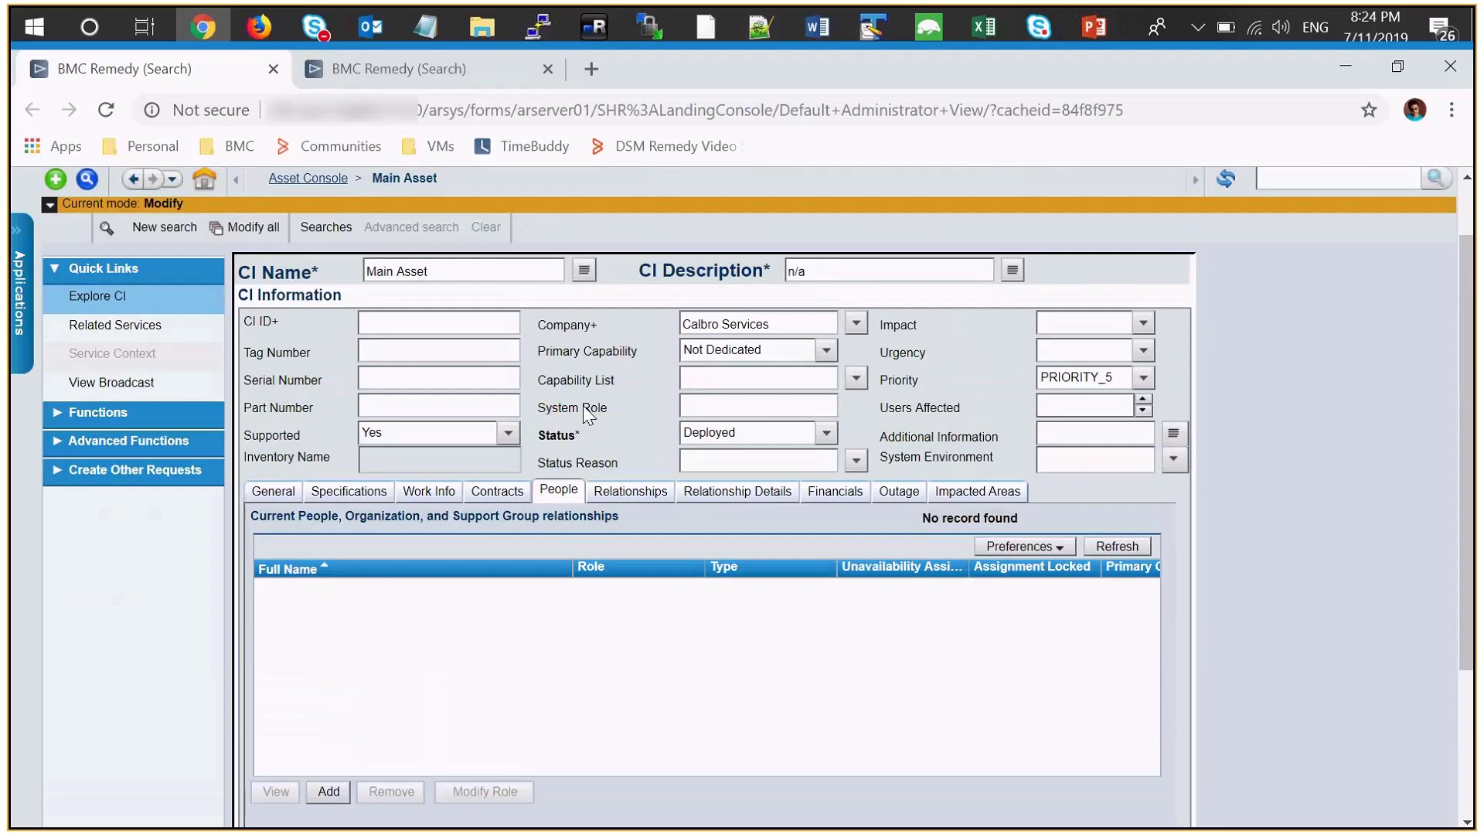
pyautogui.scroll(1, 588, 415)
pyautogui.click(630, 499)
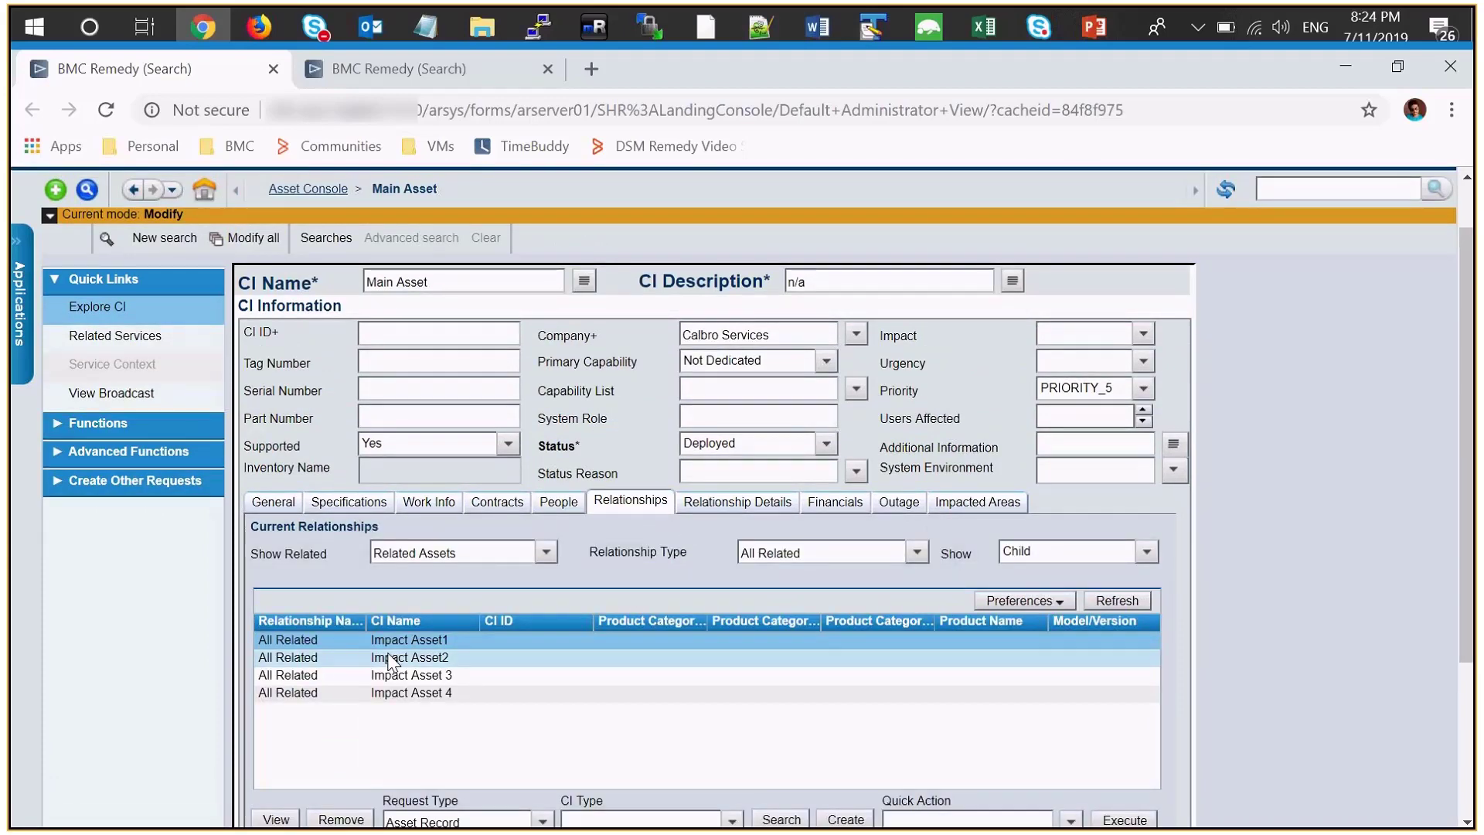
pyautogui.click(1146, 551)
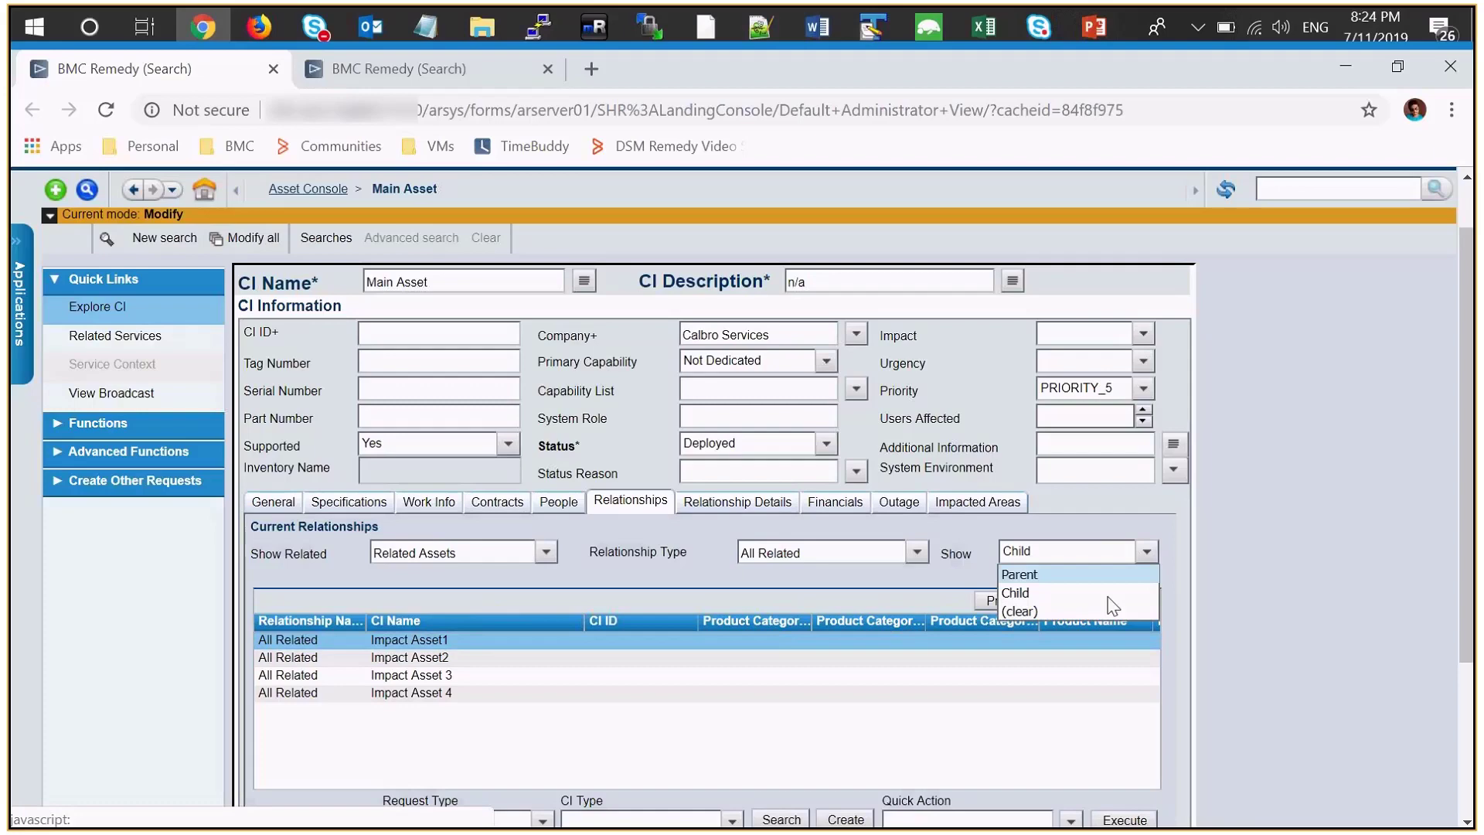
pyautogui.click(1048, 597)
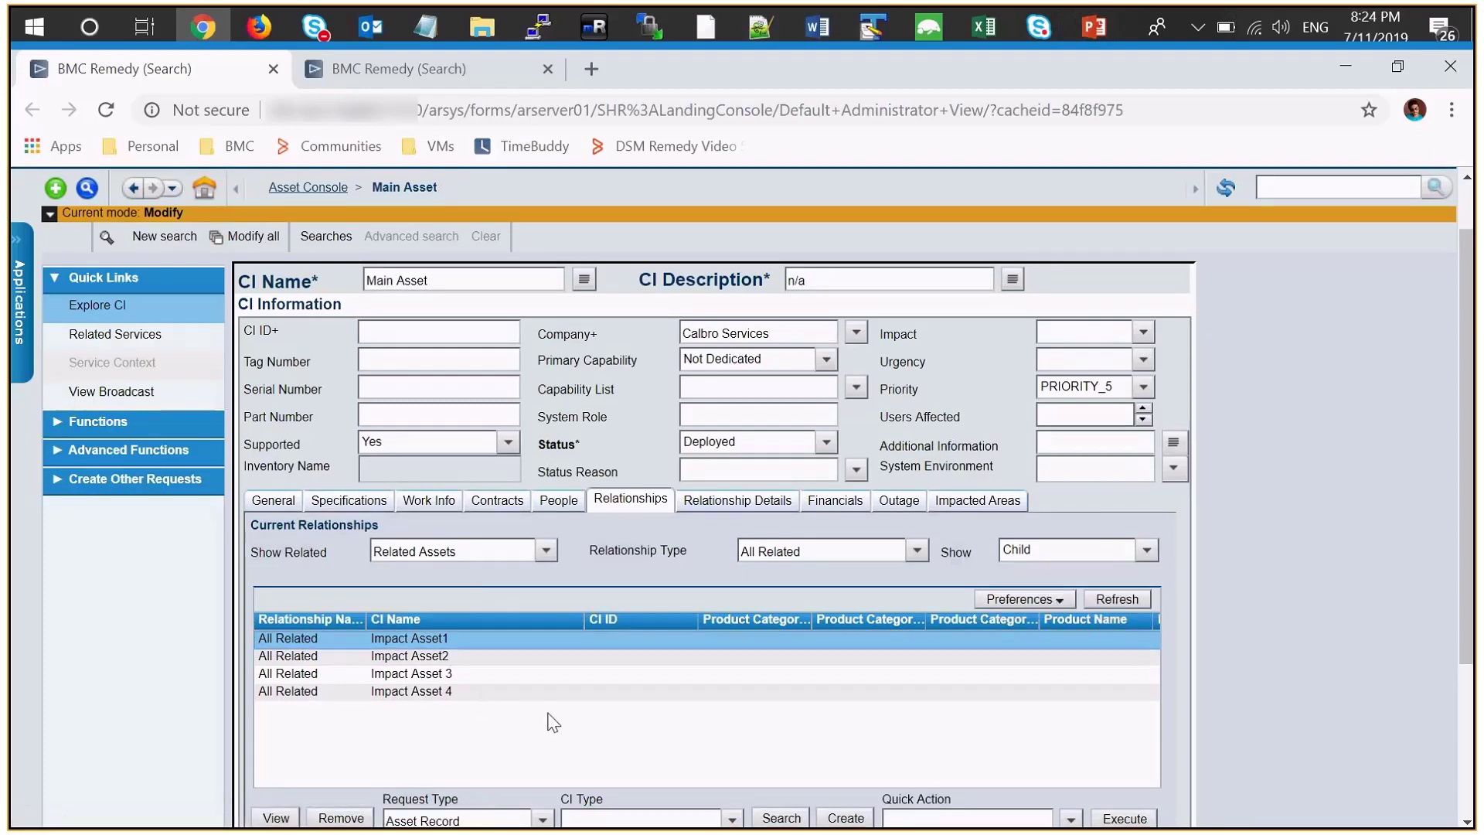
pyautogui.scroll(-2, 553, 723)
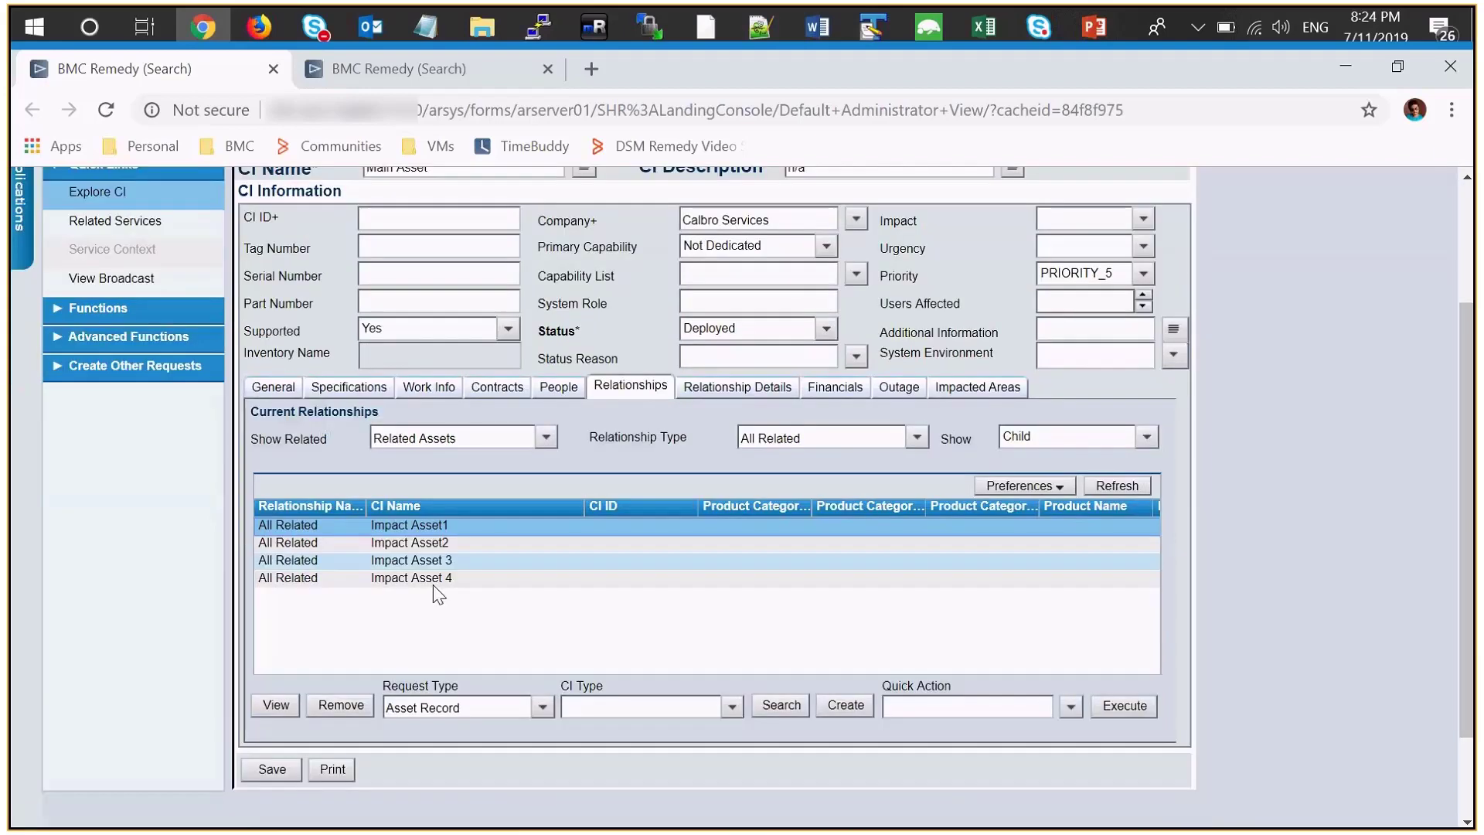
# Step: Search for CIs of type System > Computer System to relate
pyautogui.click(732, 712)
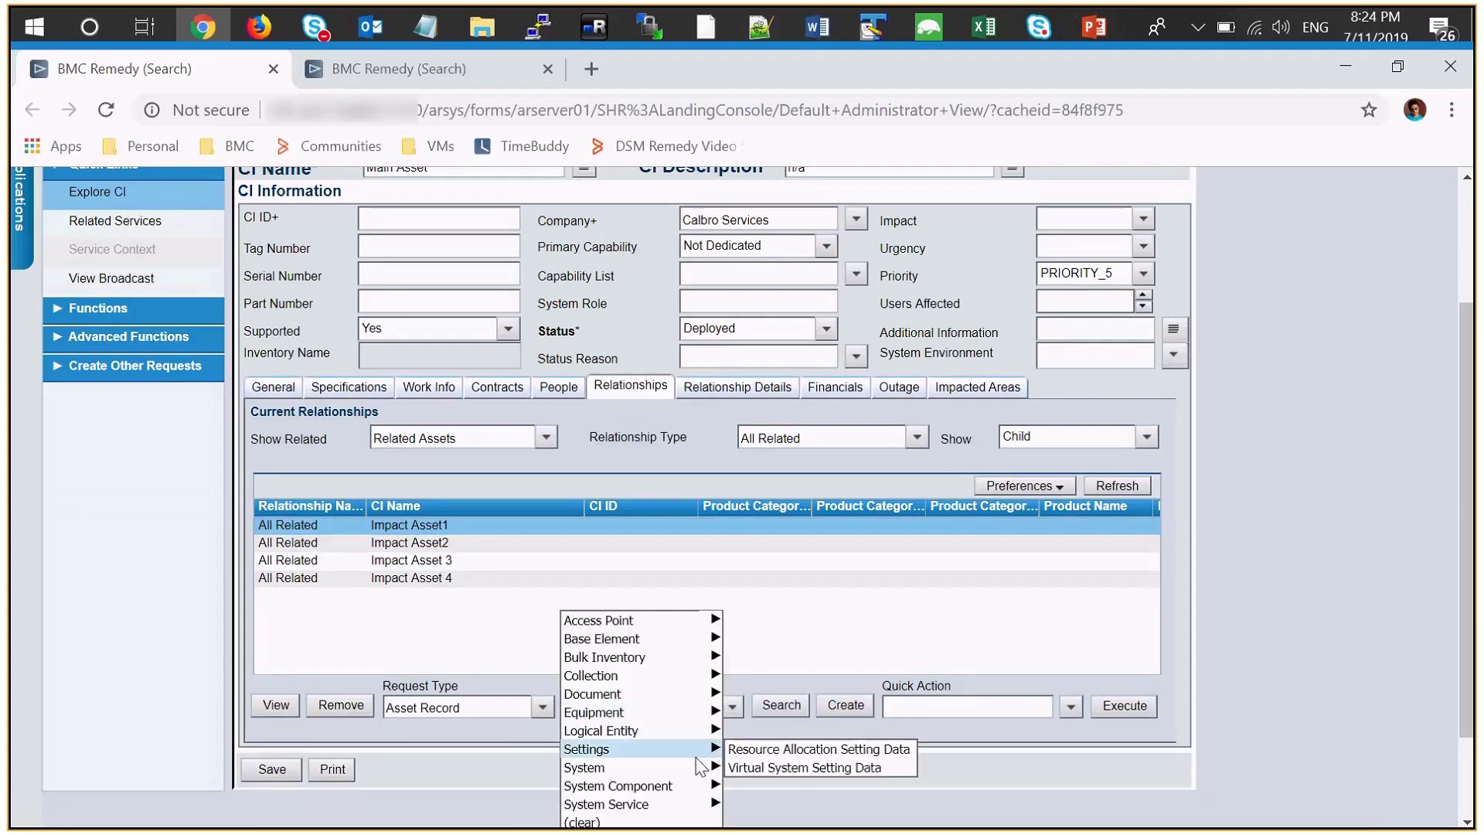
pyautogui.moveTo(687, 767)
pyautogui.click(779, 731)
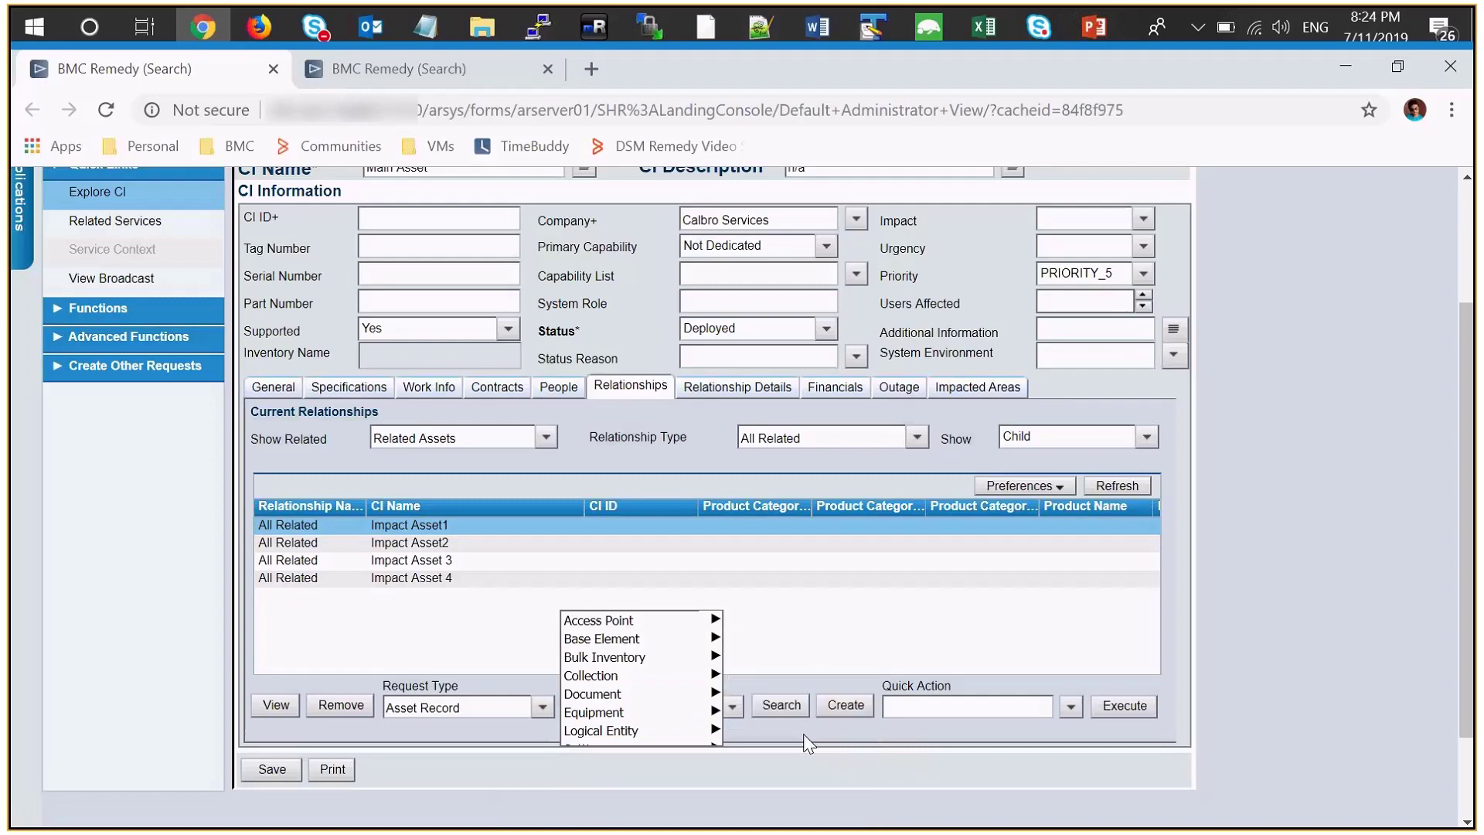
pyautogui.click(780, 706)
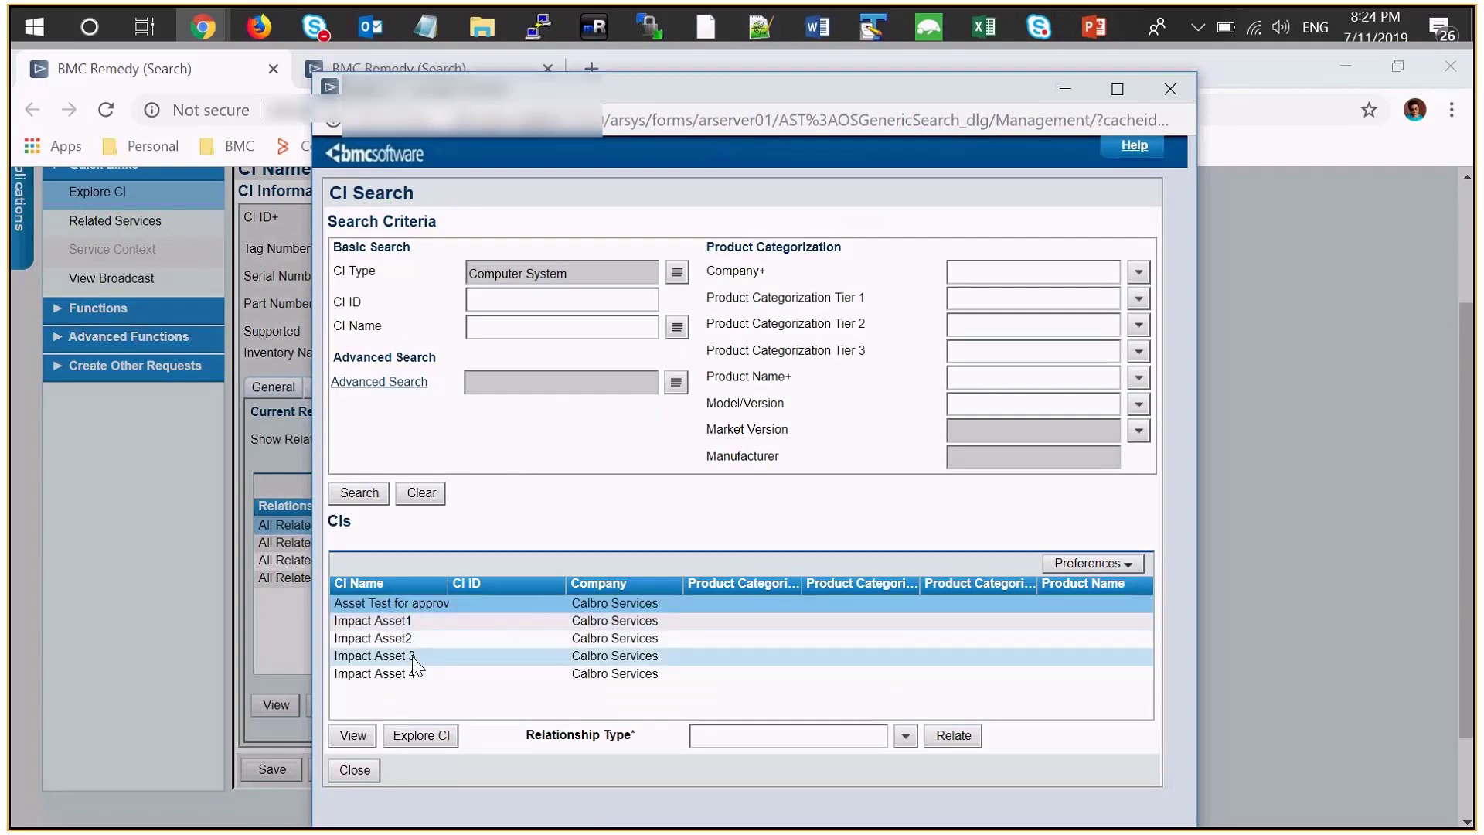
# Step: Try relating Impact Asset 3 as Impact, then cancel and close the CI search
pyautogui.click(425, 656)
pyautogui.click(905, 736)
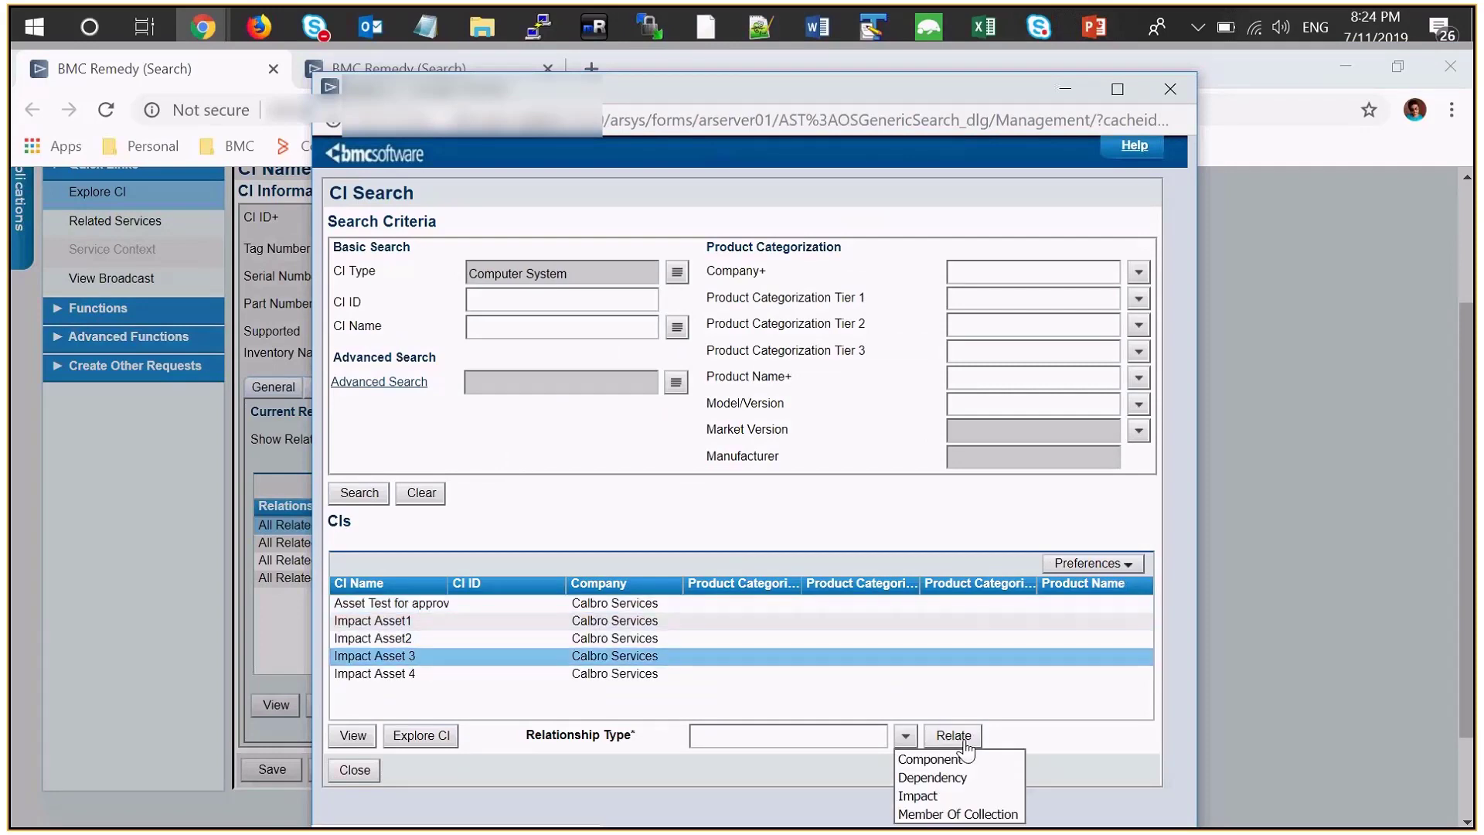
pyautogui.click(919, 796)
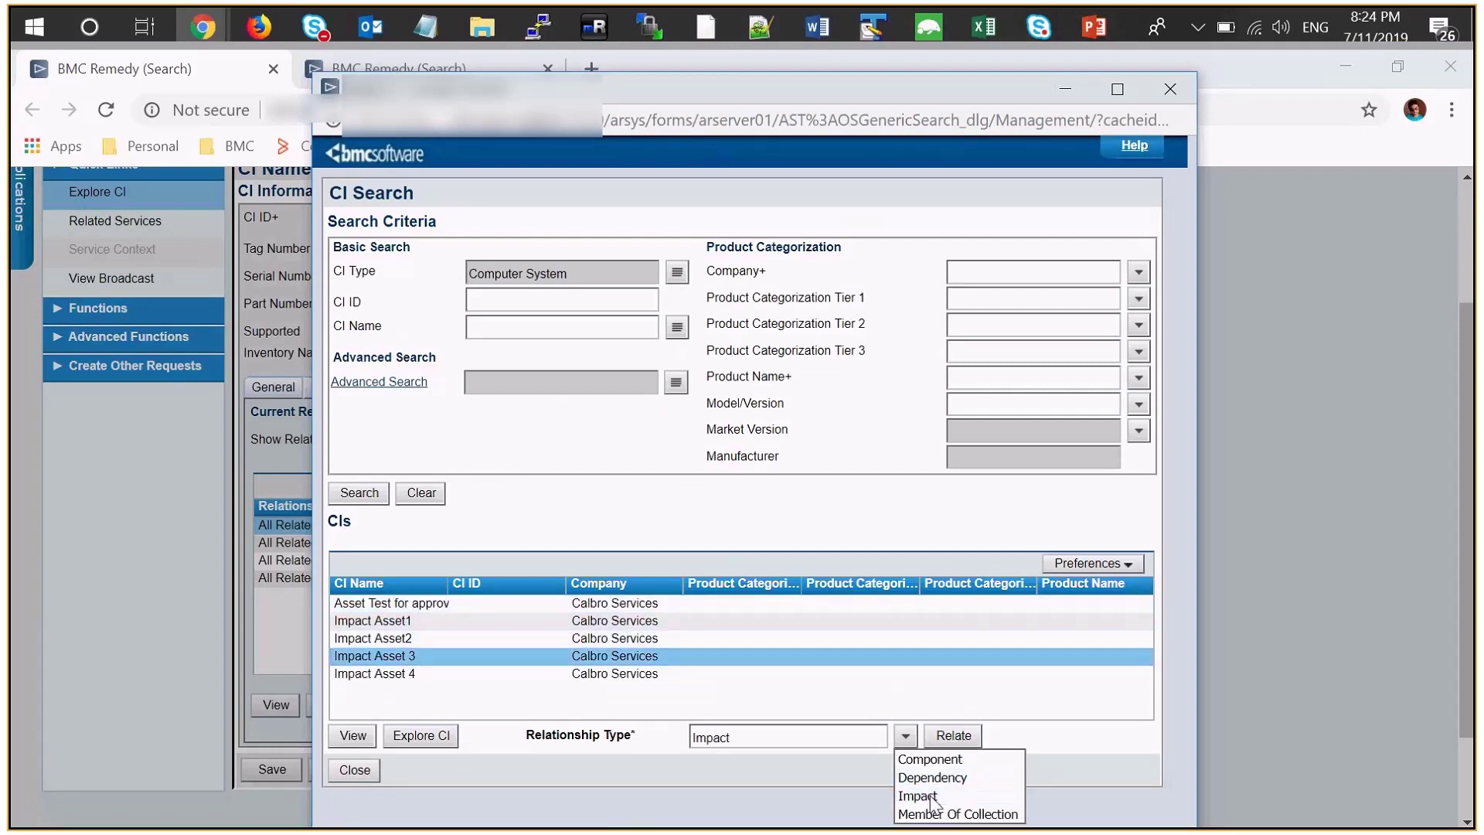
pyautogui.click(954, 736)
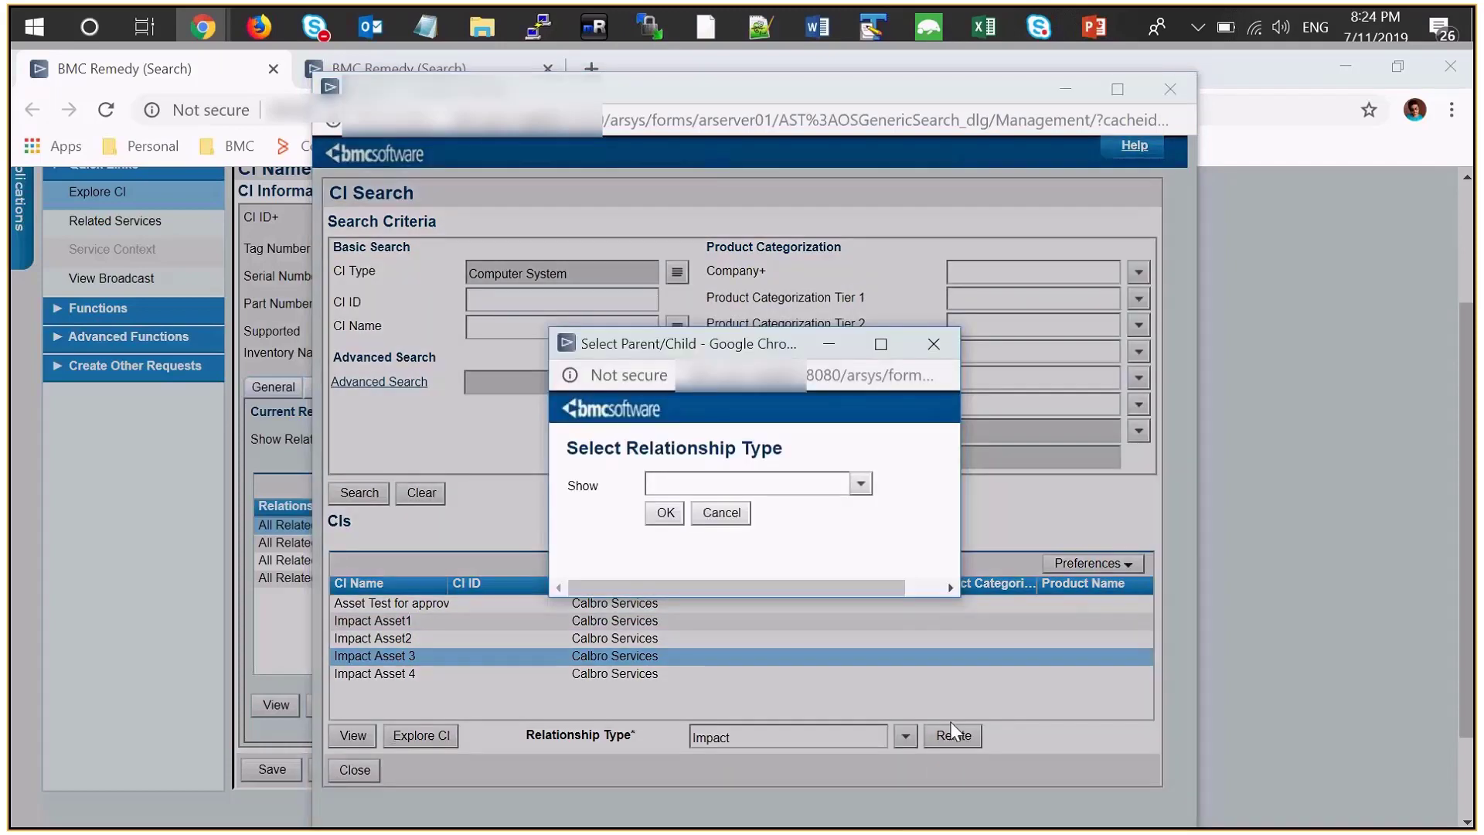
pyautogui.click(860, 483)
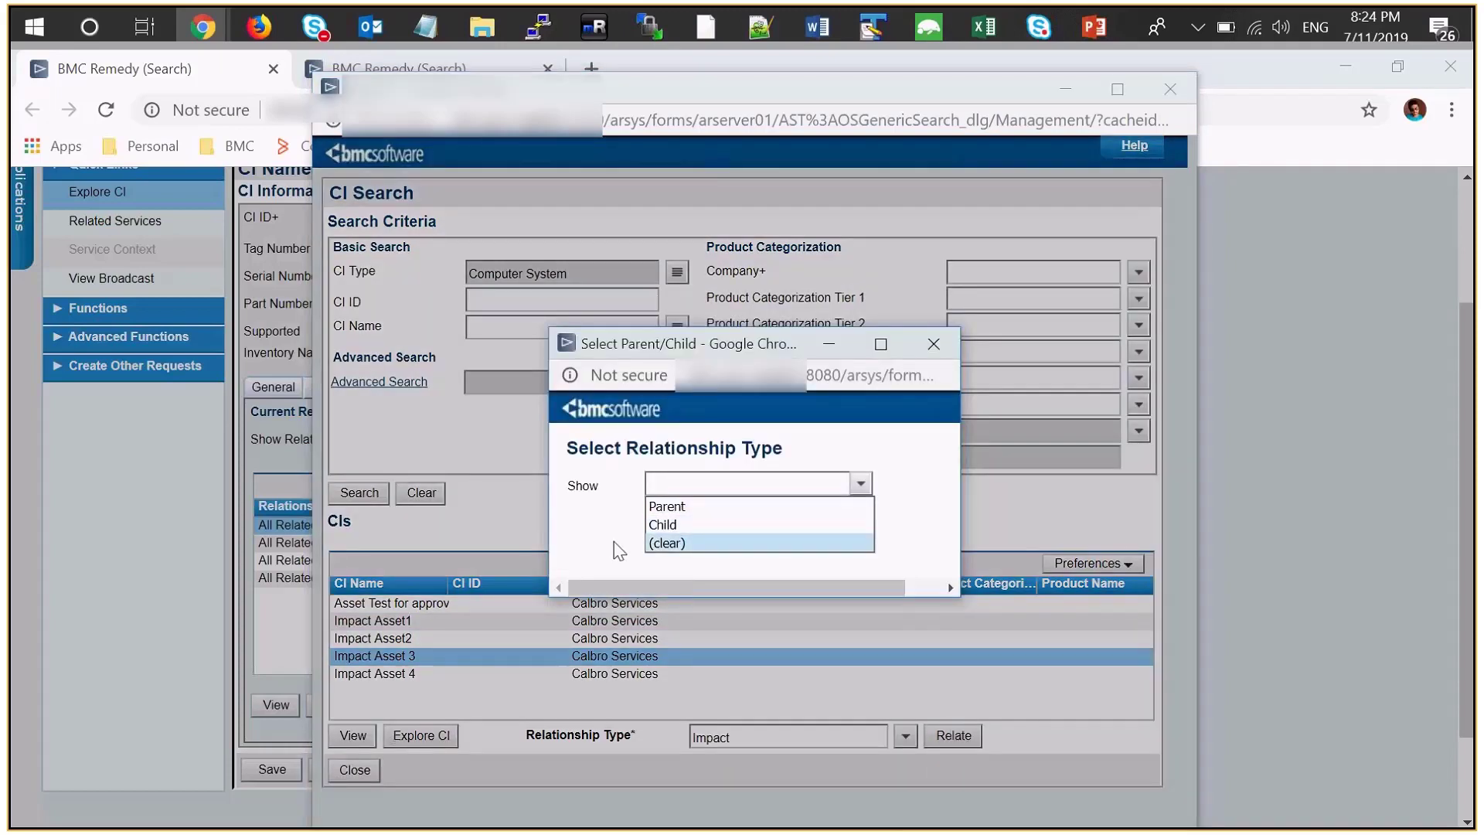
pyautogui.click(701, 572)
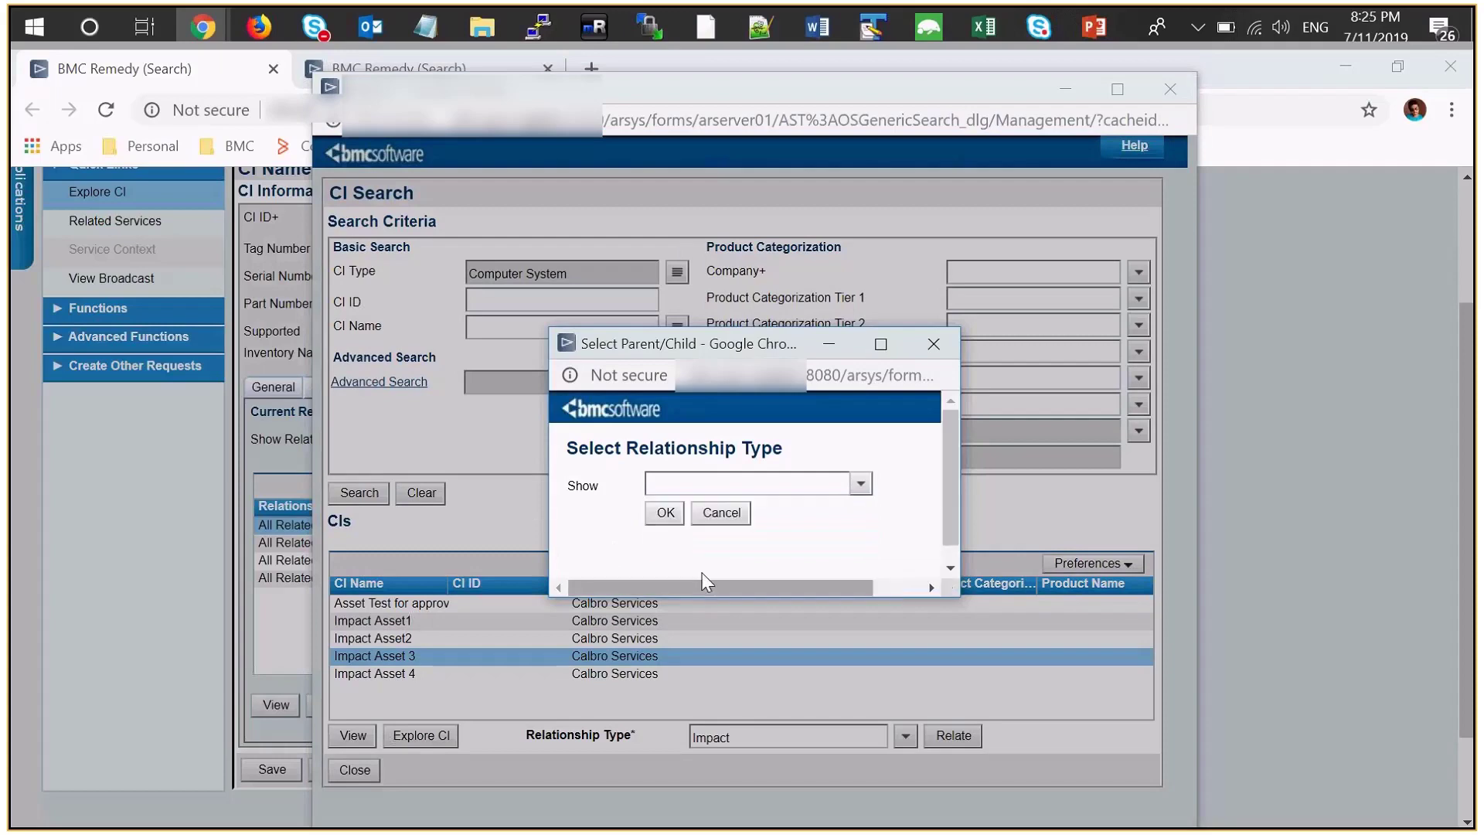
pyautogui.click(715, 513)
pyautogui.click(356, 772)
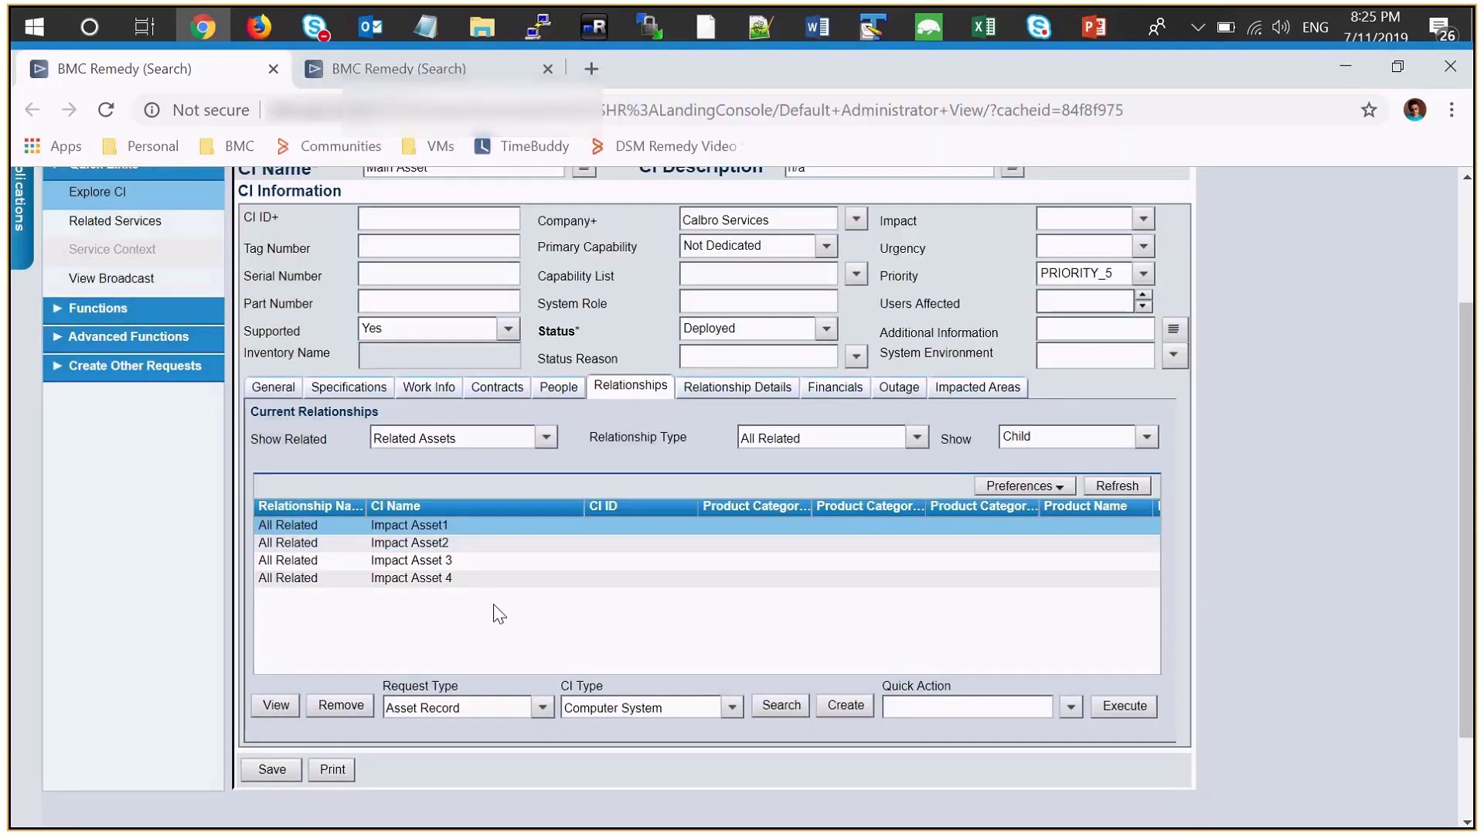
# Step: Start a new change request from Change Management with summary 'Simulation'
pyautogui.click(454, 68)
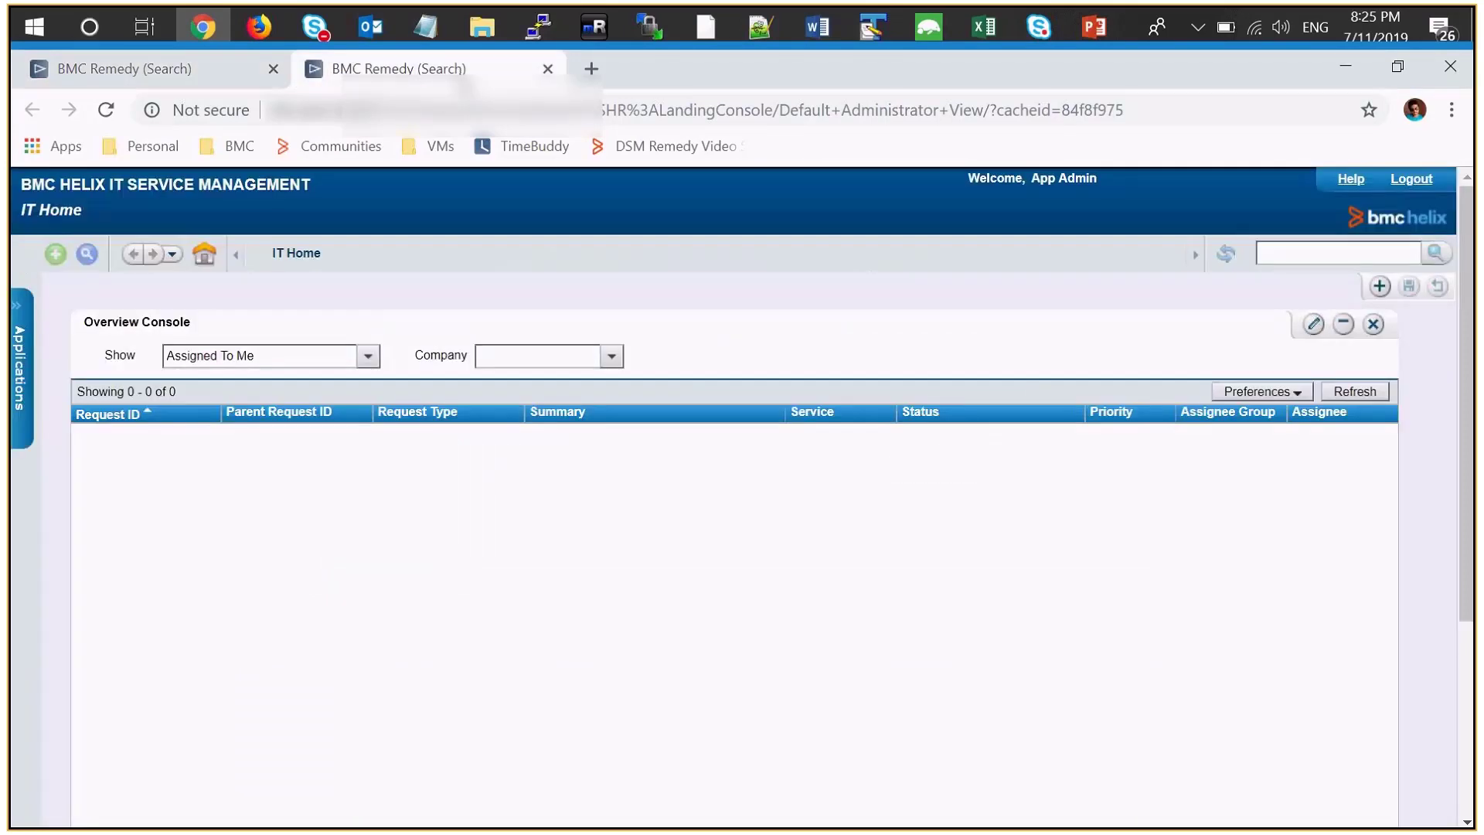
pyautogui.click(30, 312)
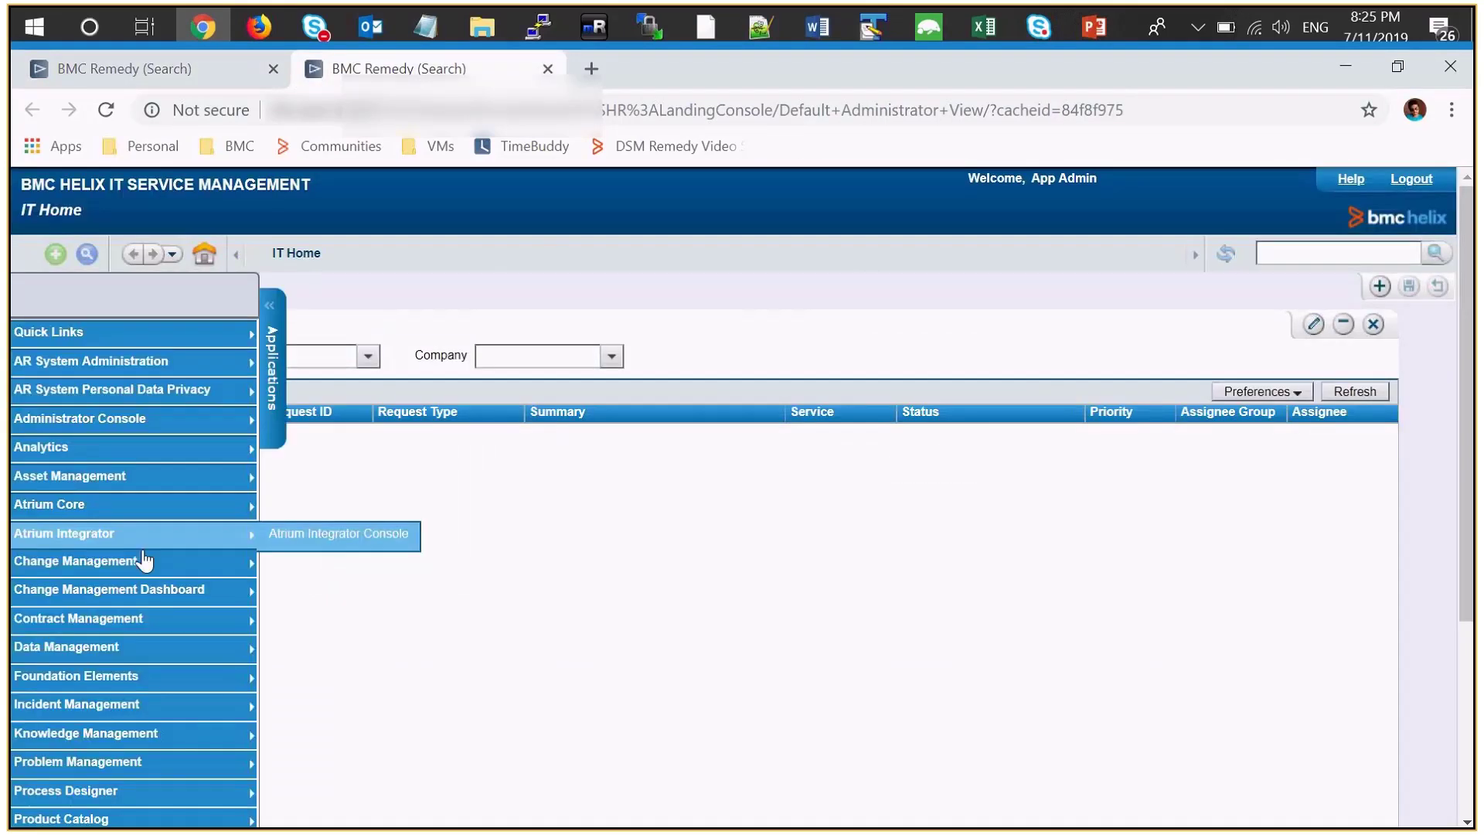
pyautogui.moveTo(147, 561)
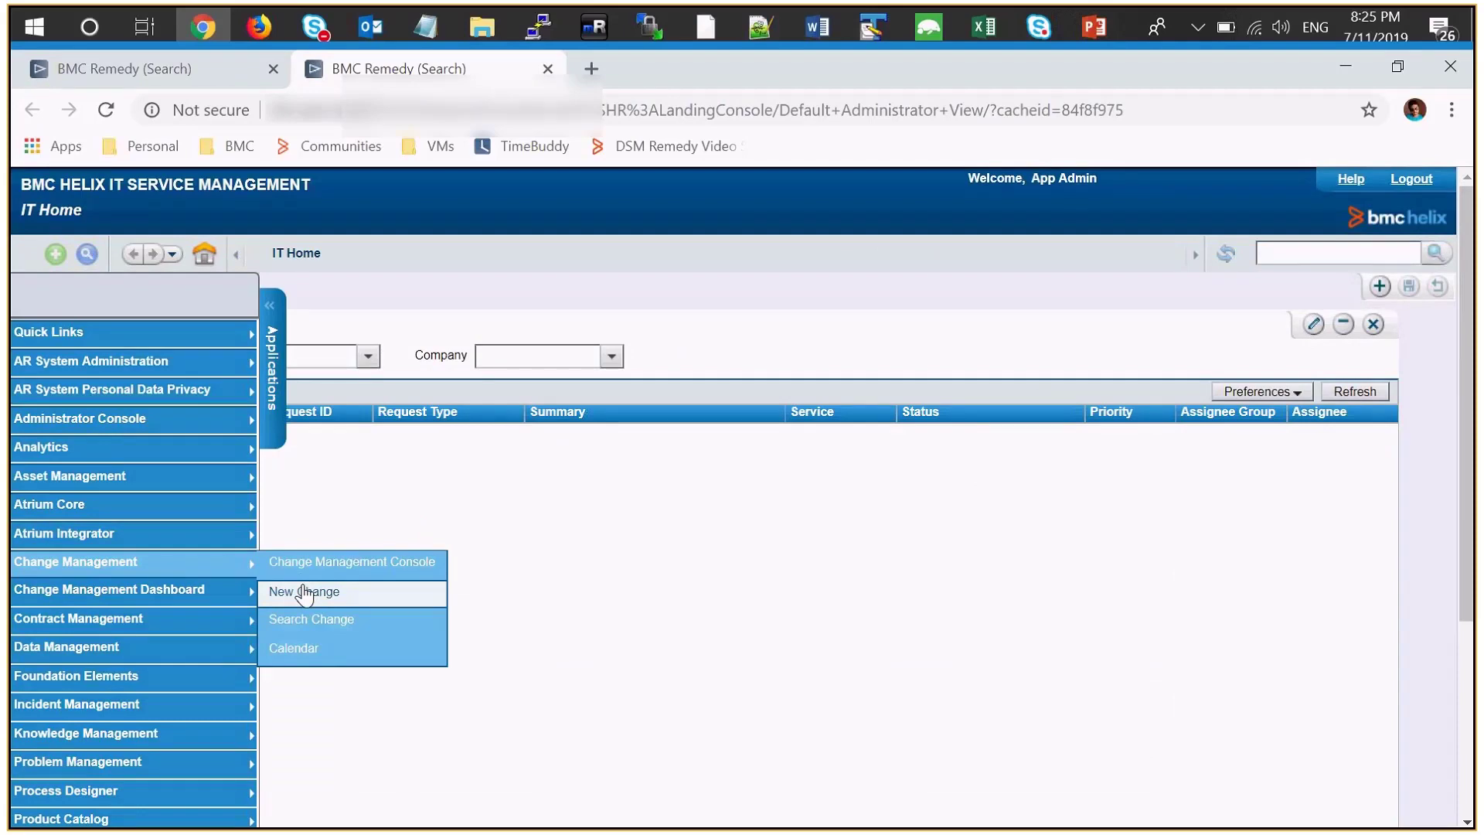
pyautogui.click(305, 592)
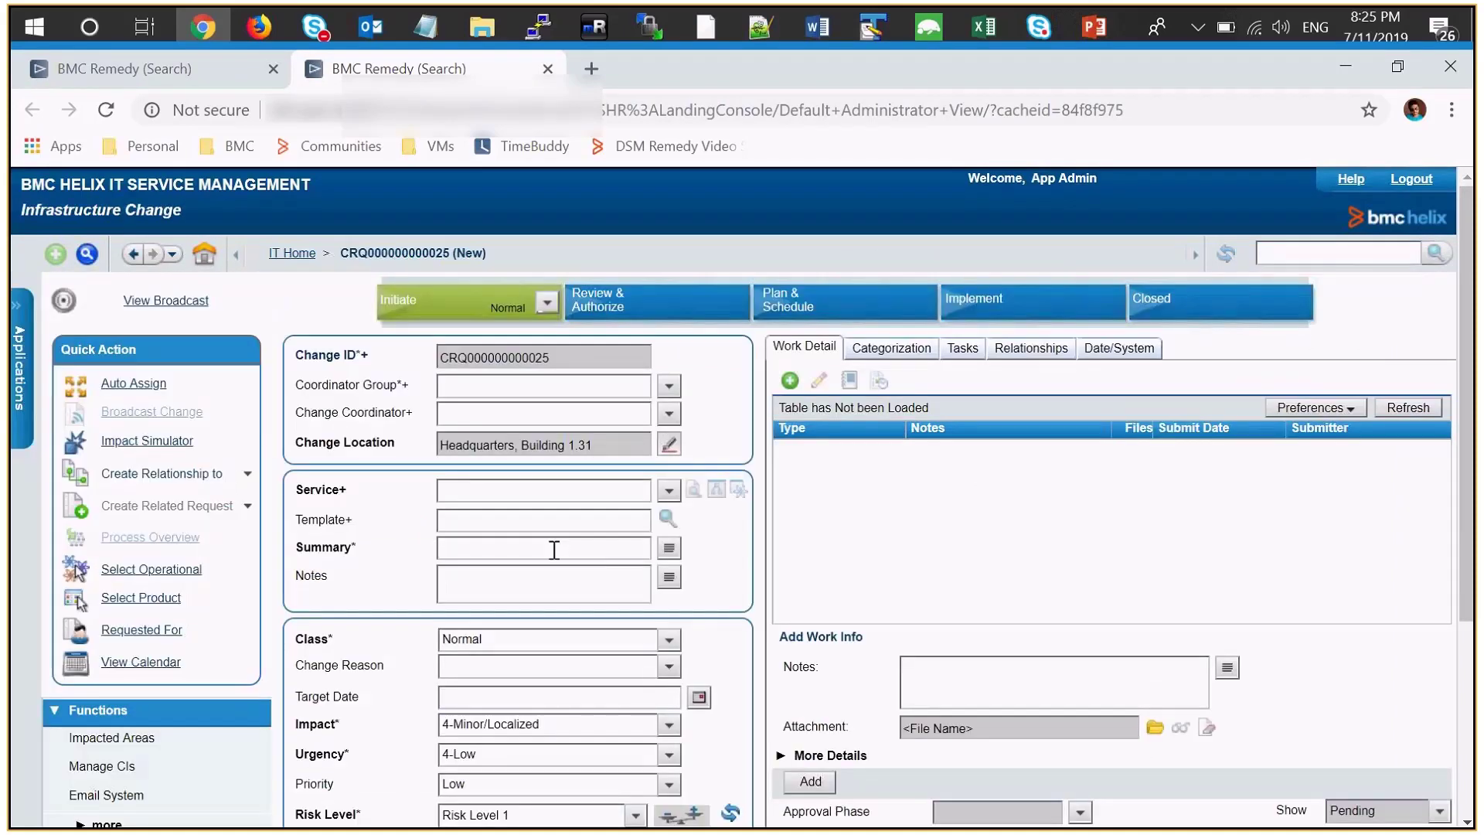
pyautogui.write('Simulation')
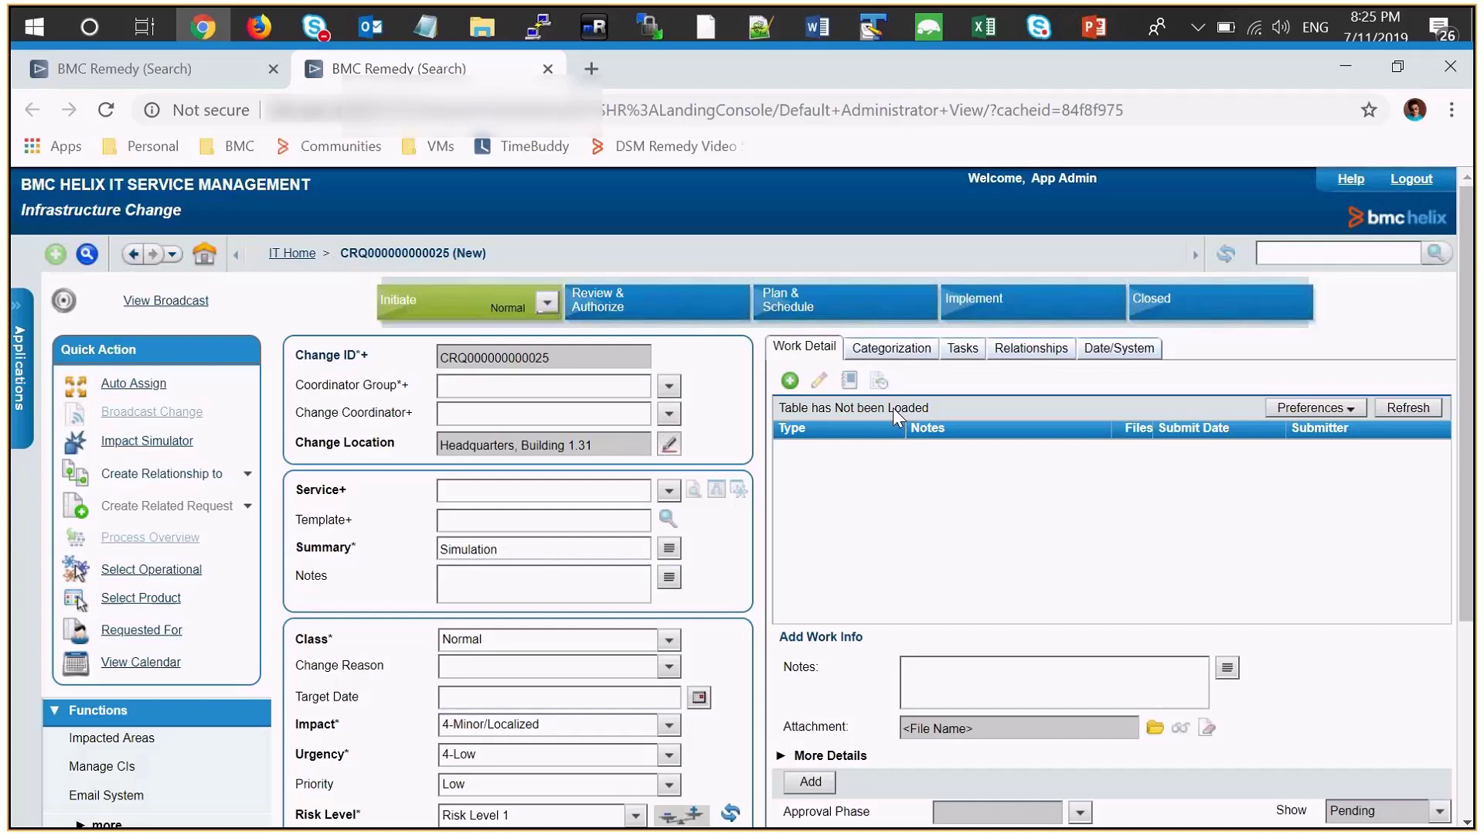
# Step: Search configuration items for 'Main' and relate Main Asset to the change
pyautogui.click(1005, 360)
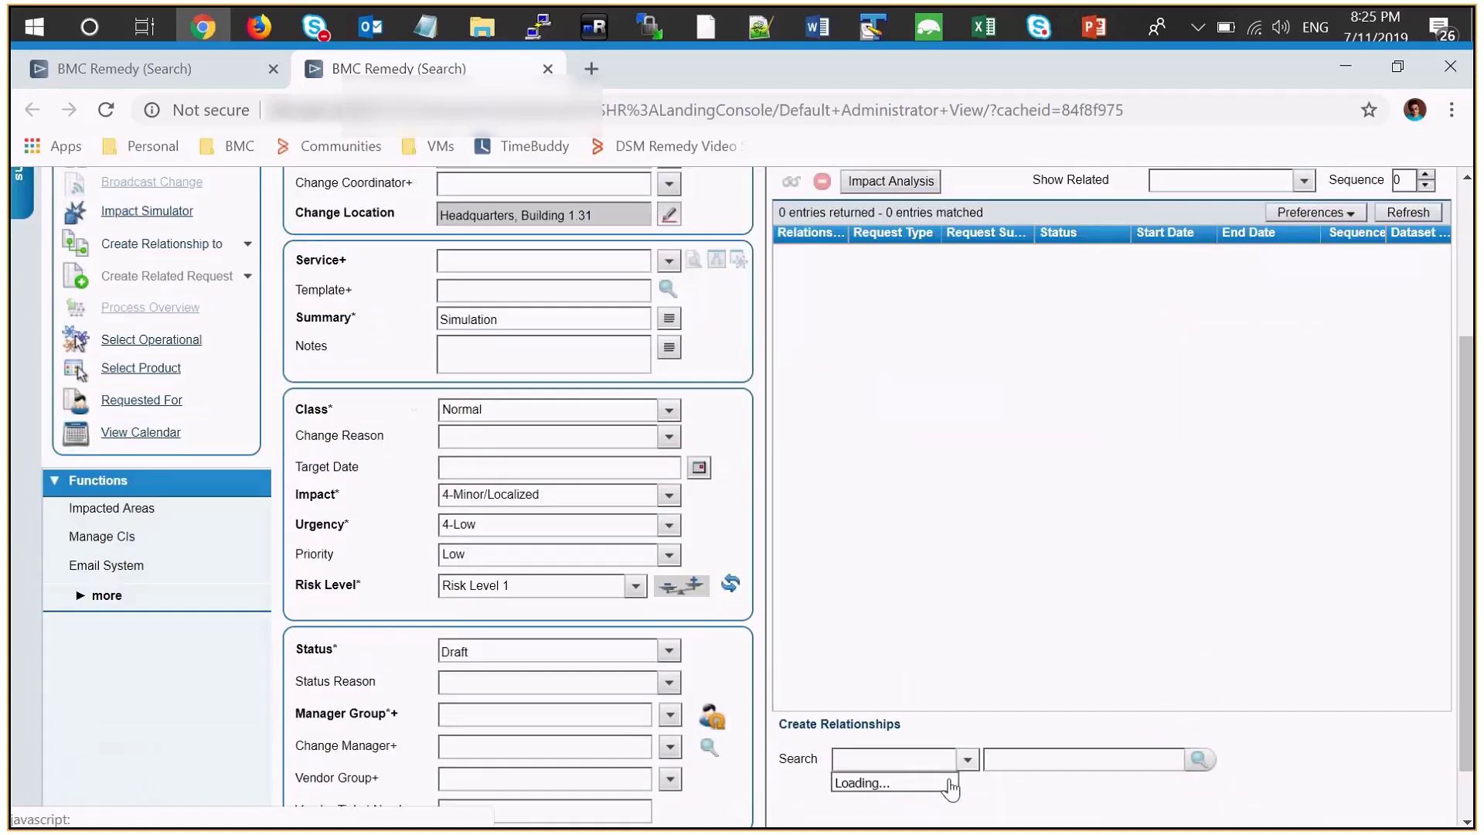
pyautogui.click(881, 657)
pyautogui.click(1059, 755)
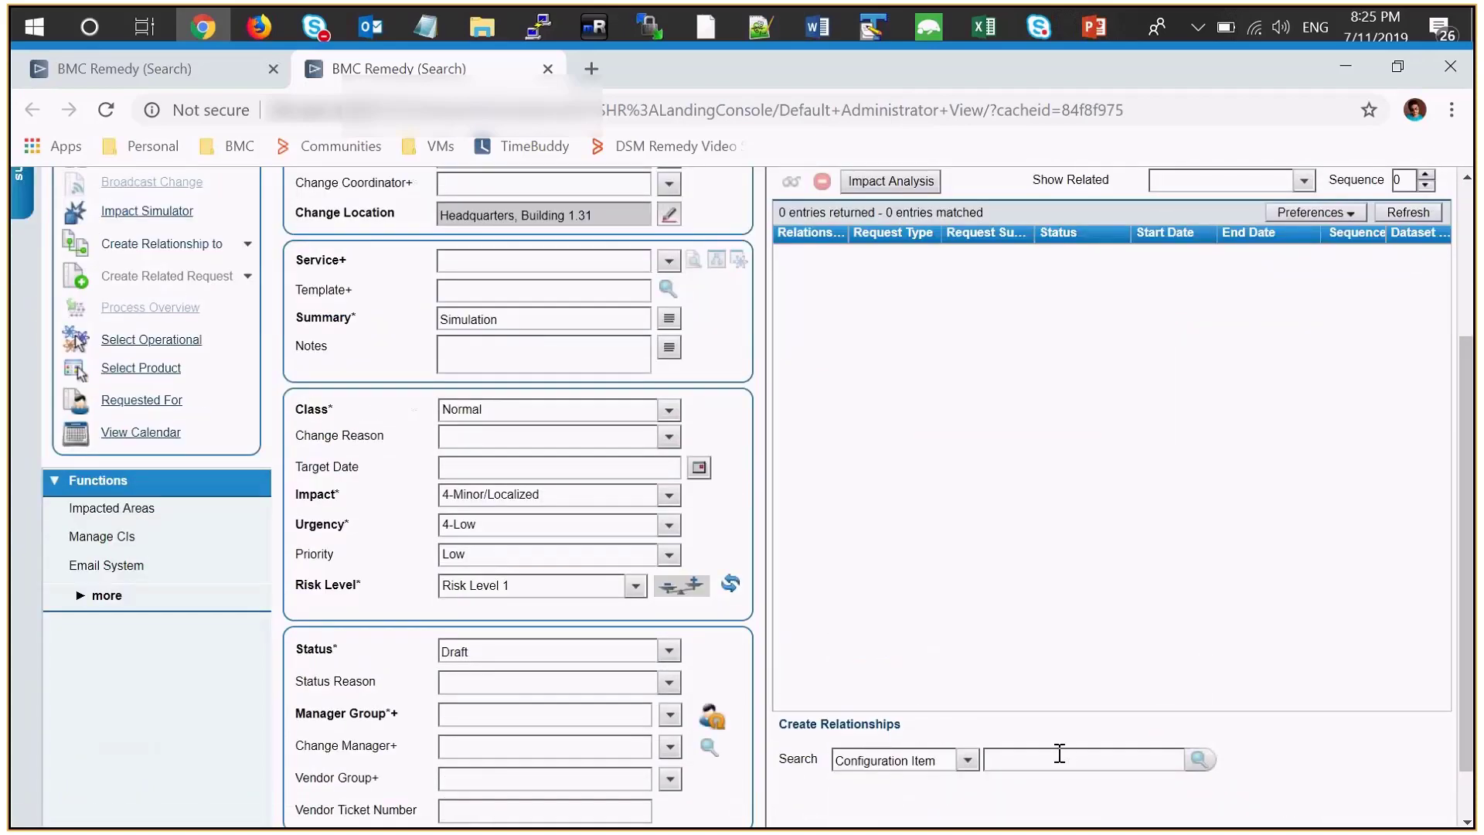
pyautogui.write('Main')
pyautogui.press('Return')
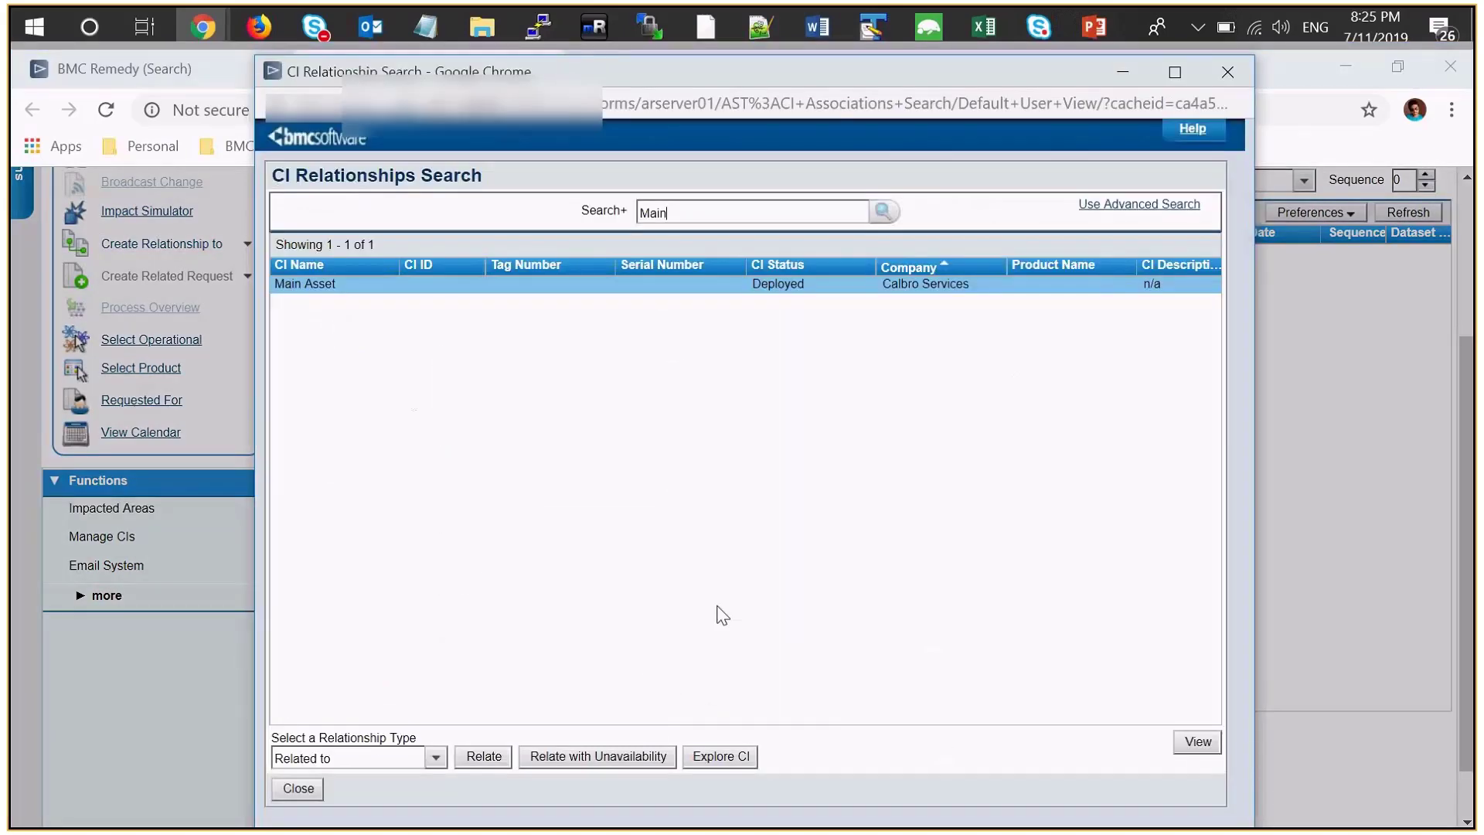
pyautogui.click(316, 292)
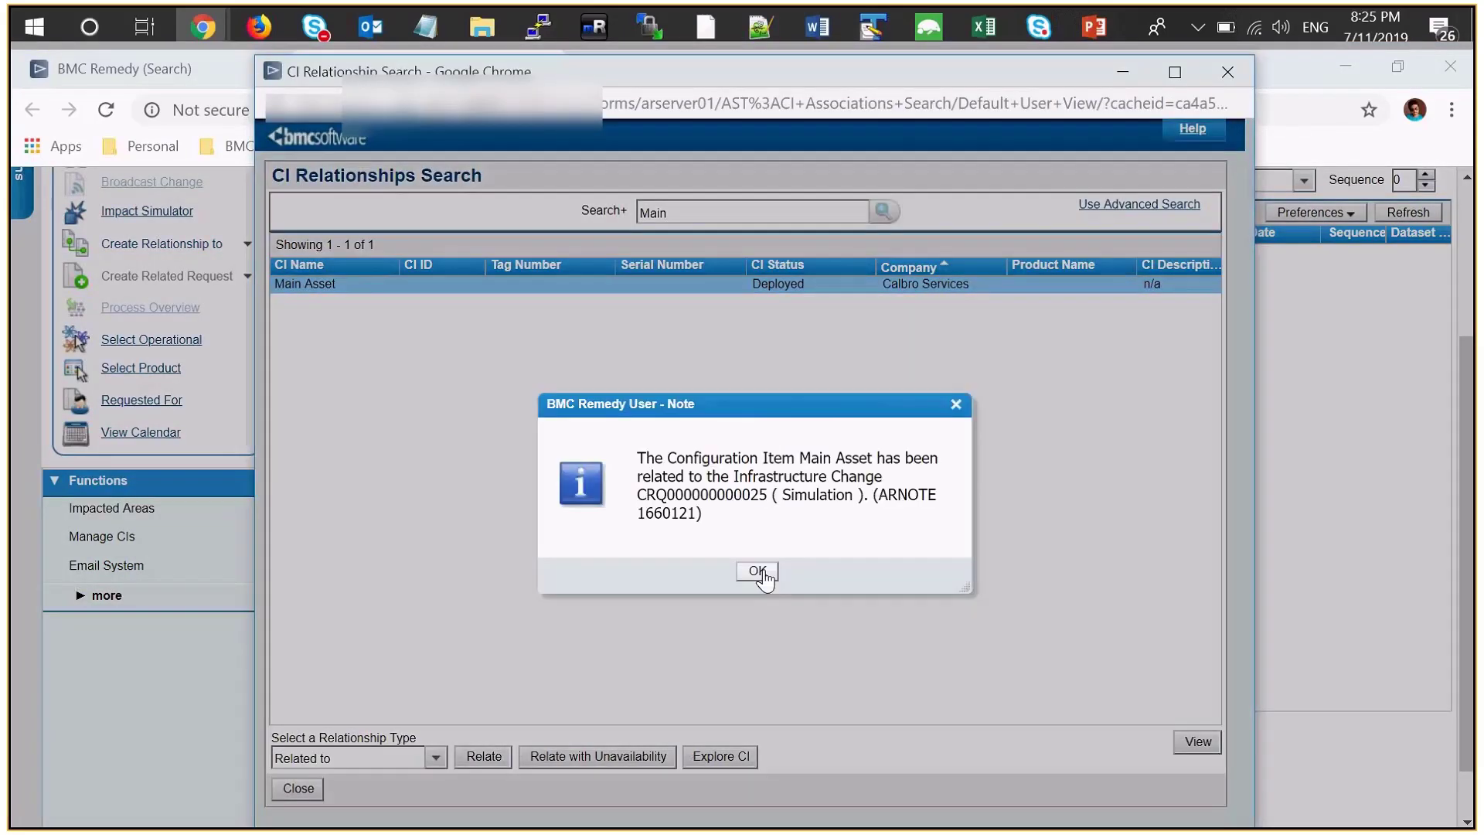
pyautogui.click(757, 572)
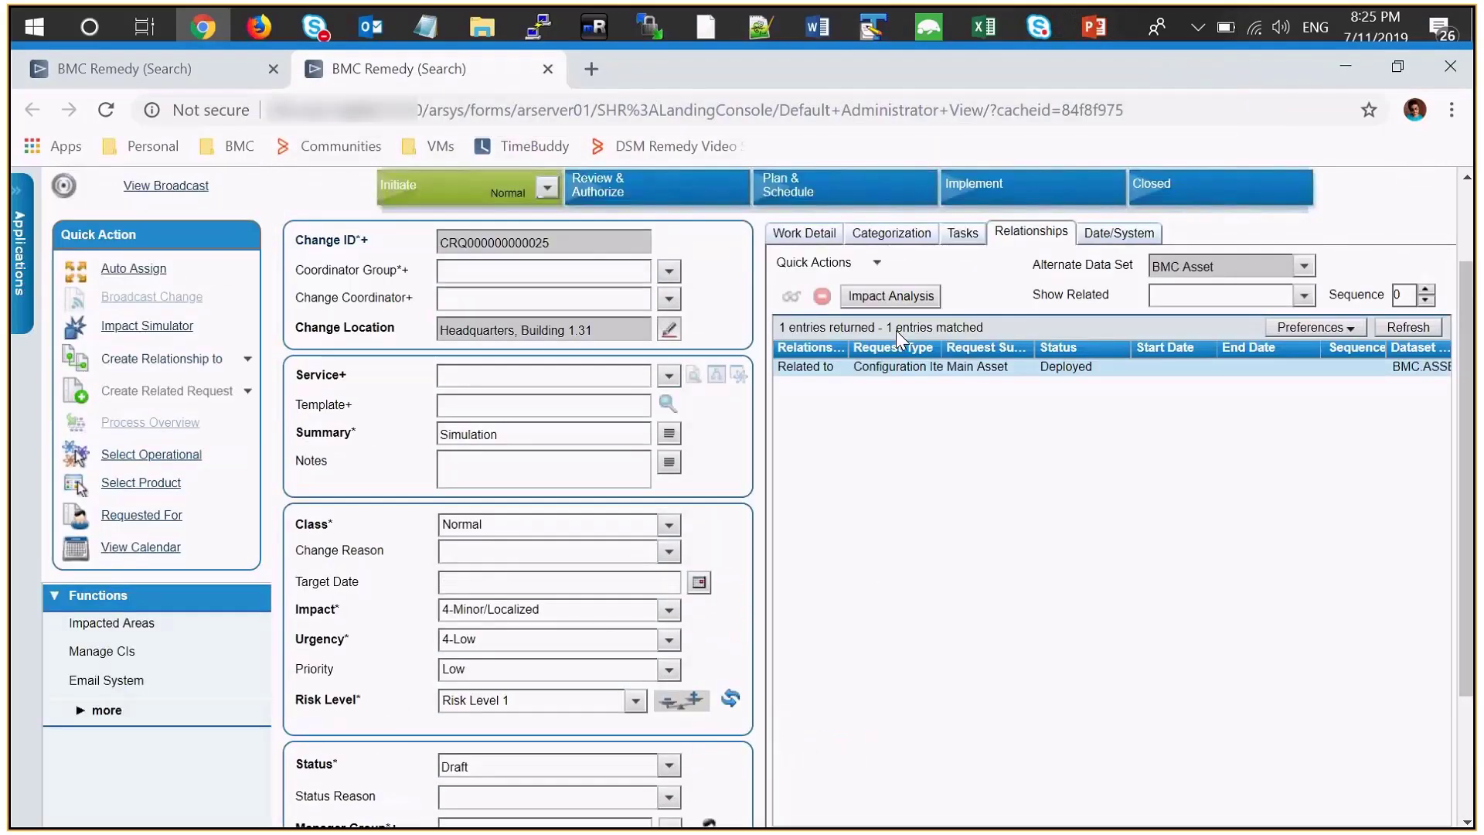
# Step: Run the Impact Simulator and review its results in topology and table views
pyautogui.click(880, 285)
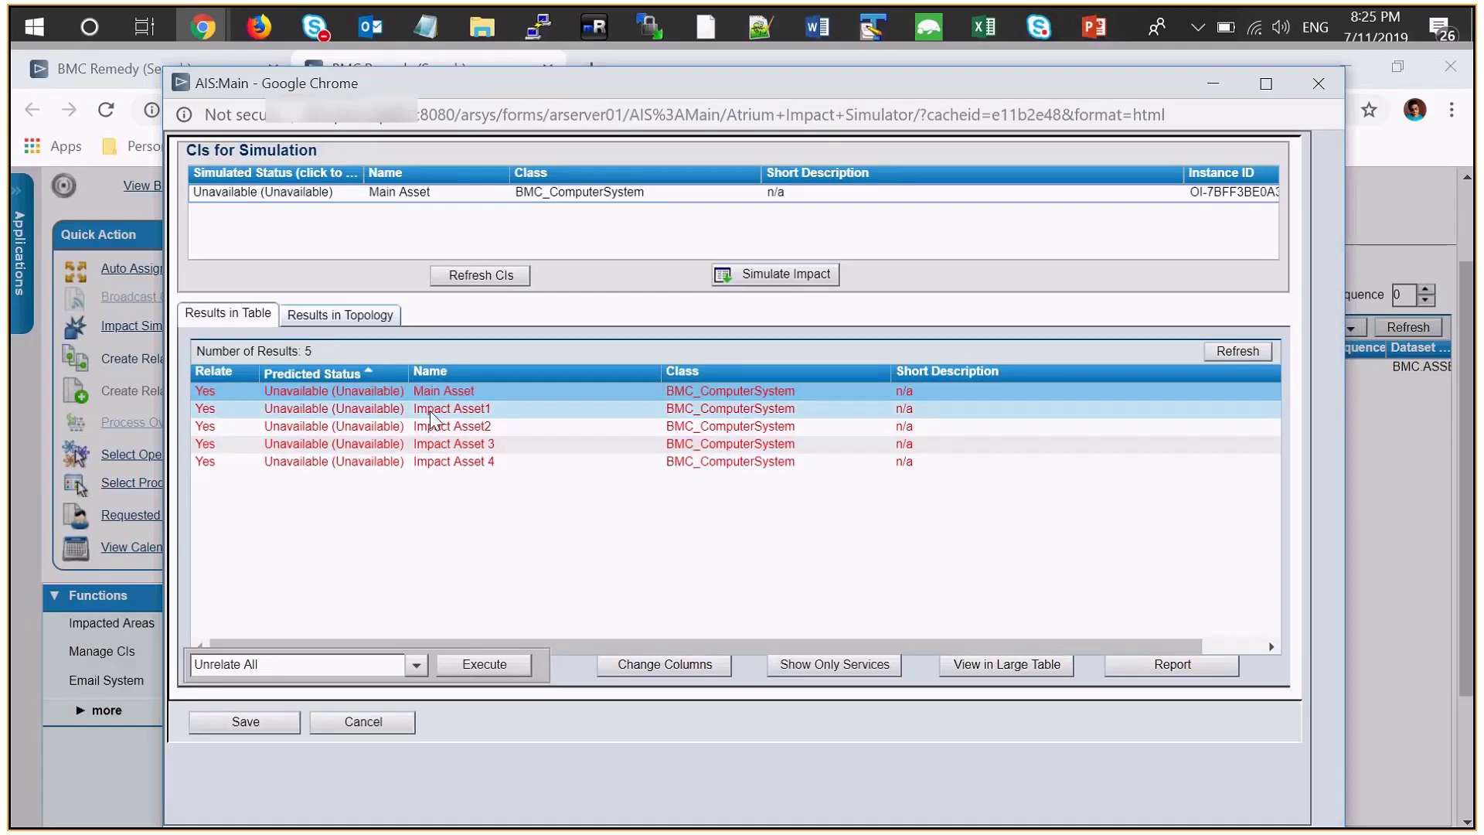
pyautogui.click(379, 316)
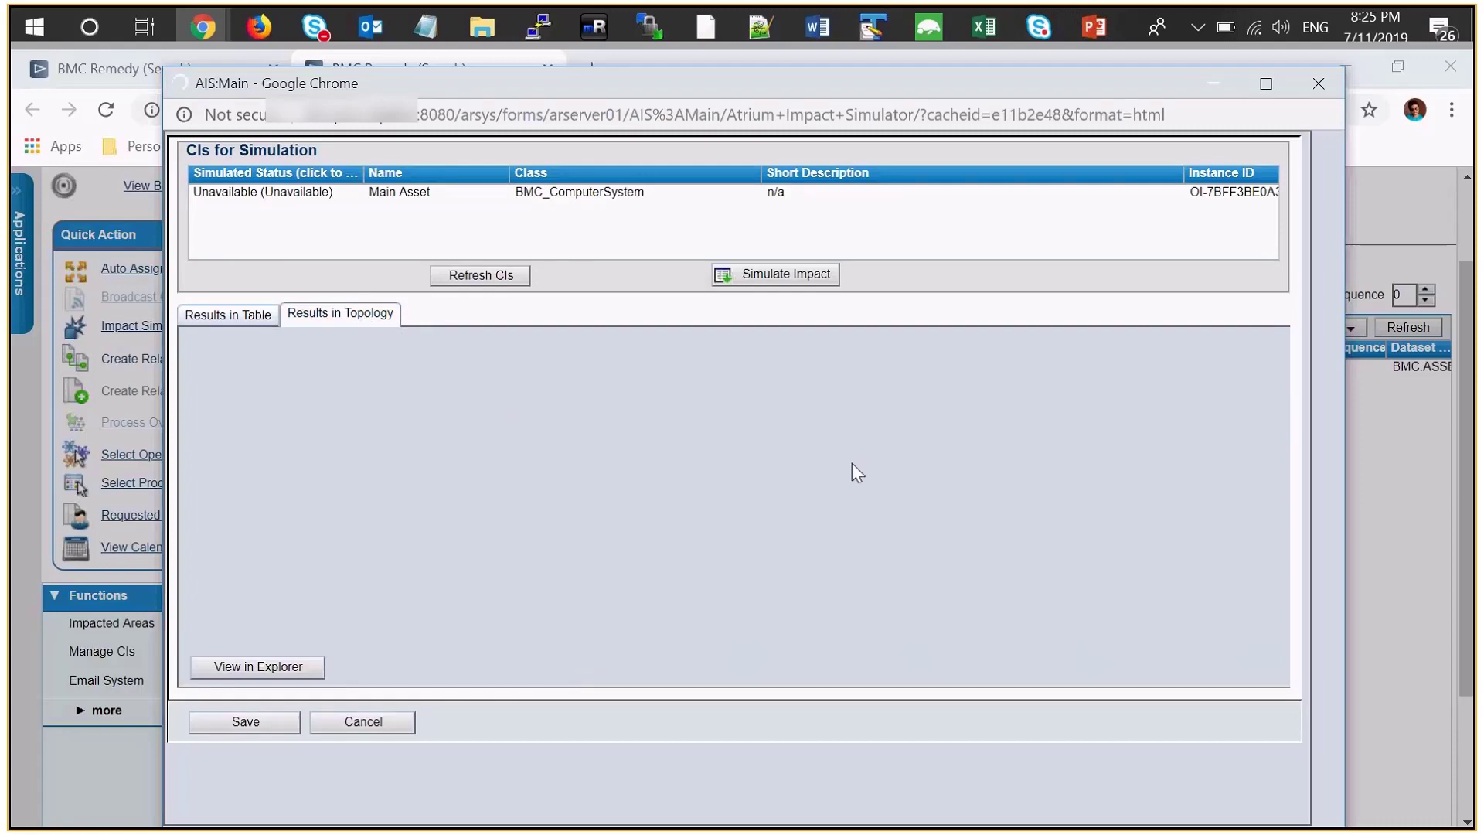
pyautogui.click(218, 323)
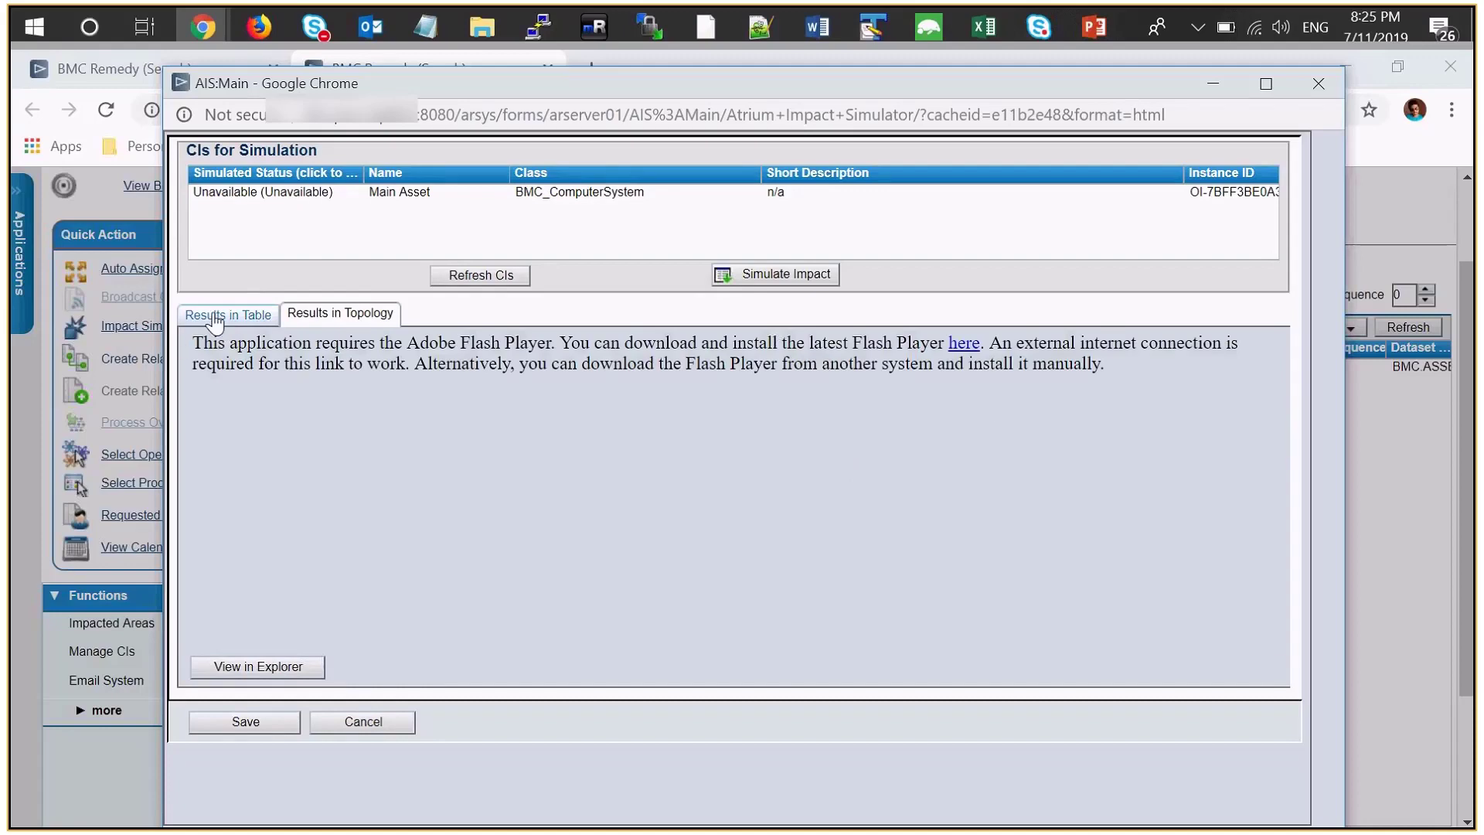
# Step: Select Impact Asset1, Impact Asset 3 and Impact Asset 4 and save them as relationships
pyautogui.click(414, 409)
pyautogui.click(424, 443)
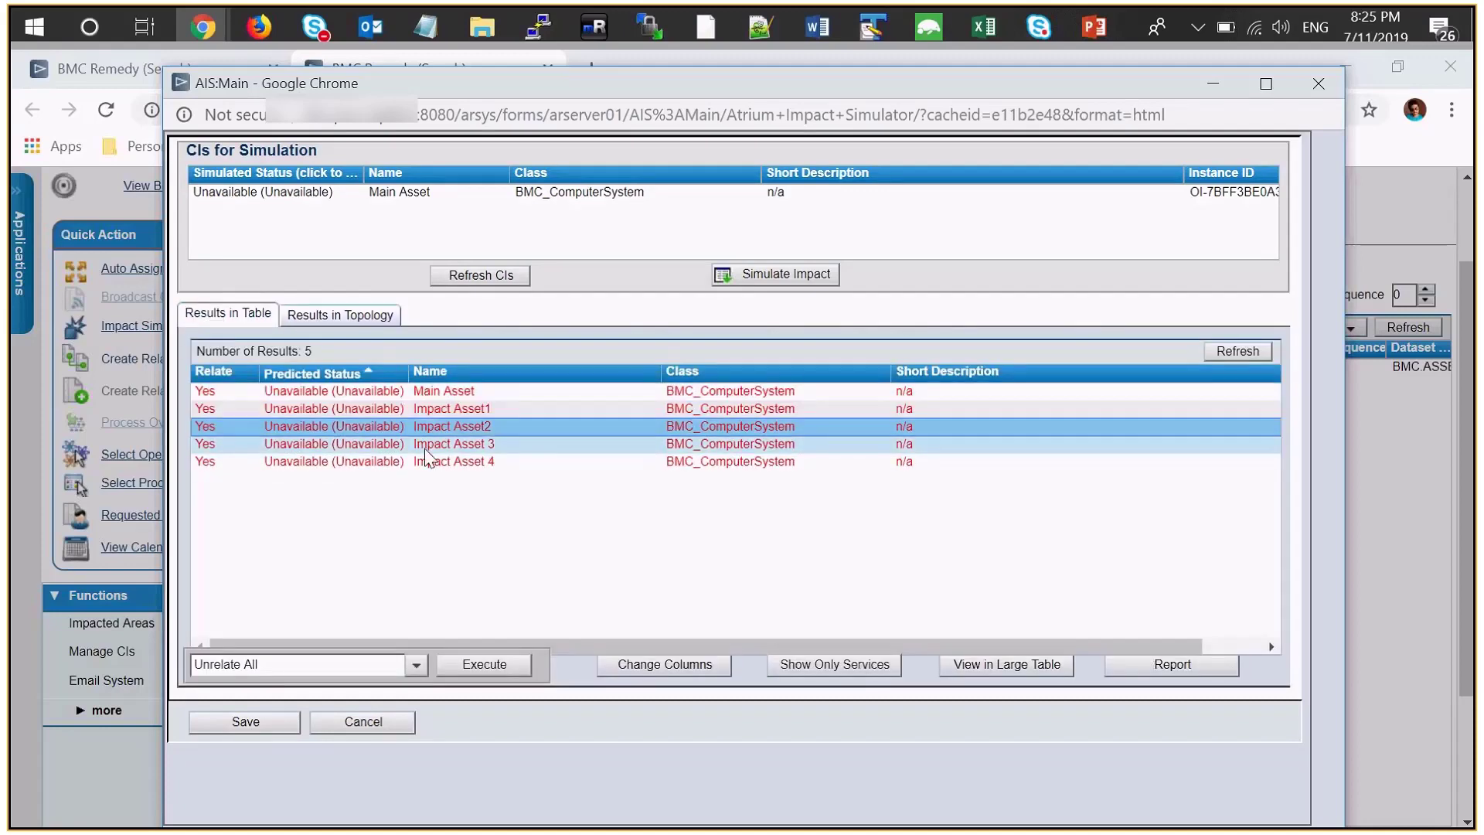
pyautogui.click(426, 462)
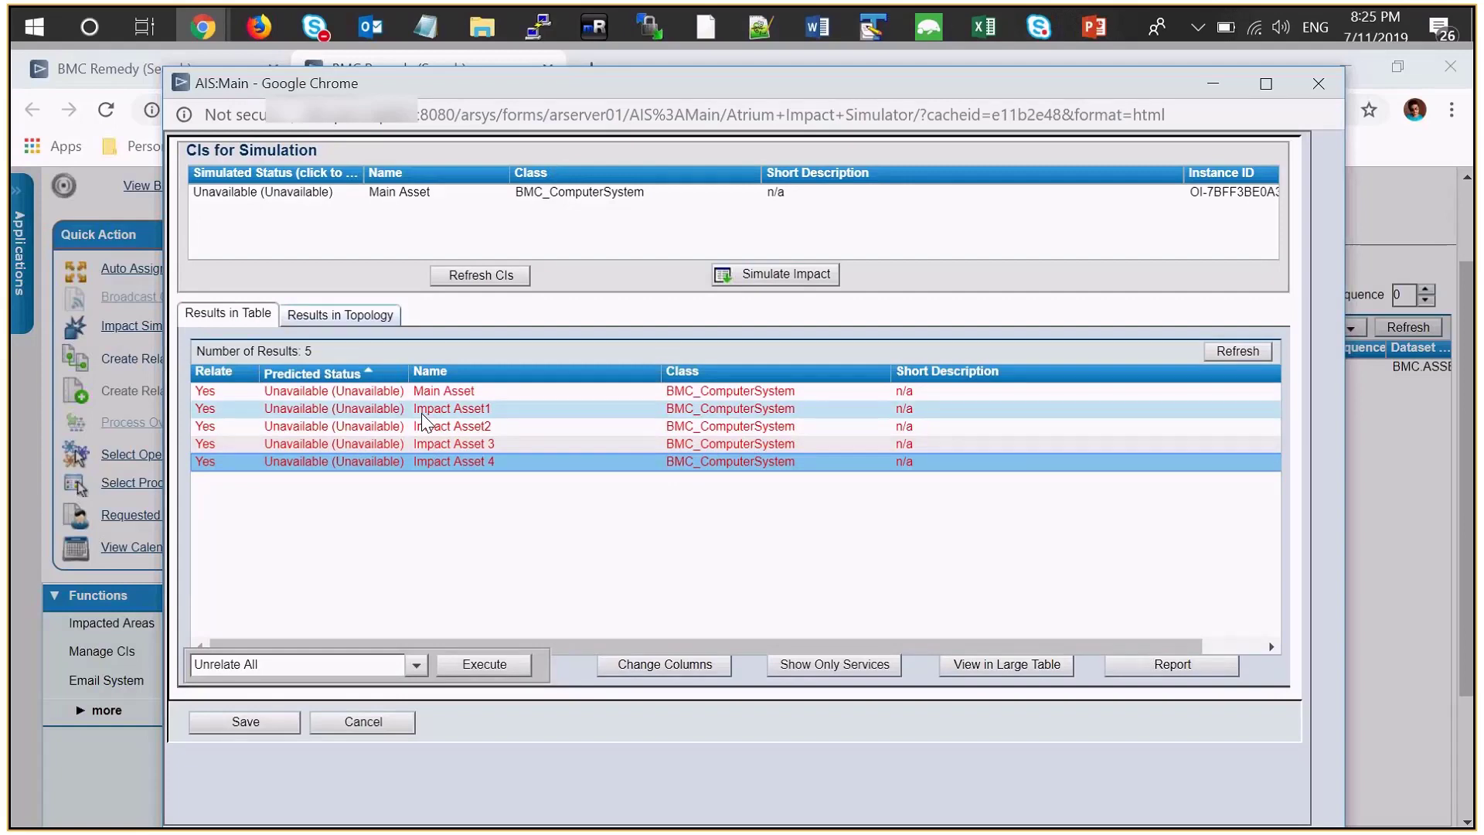
pyautogui.click(279, 718)
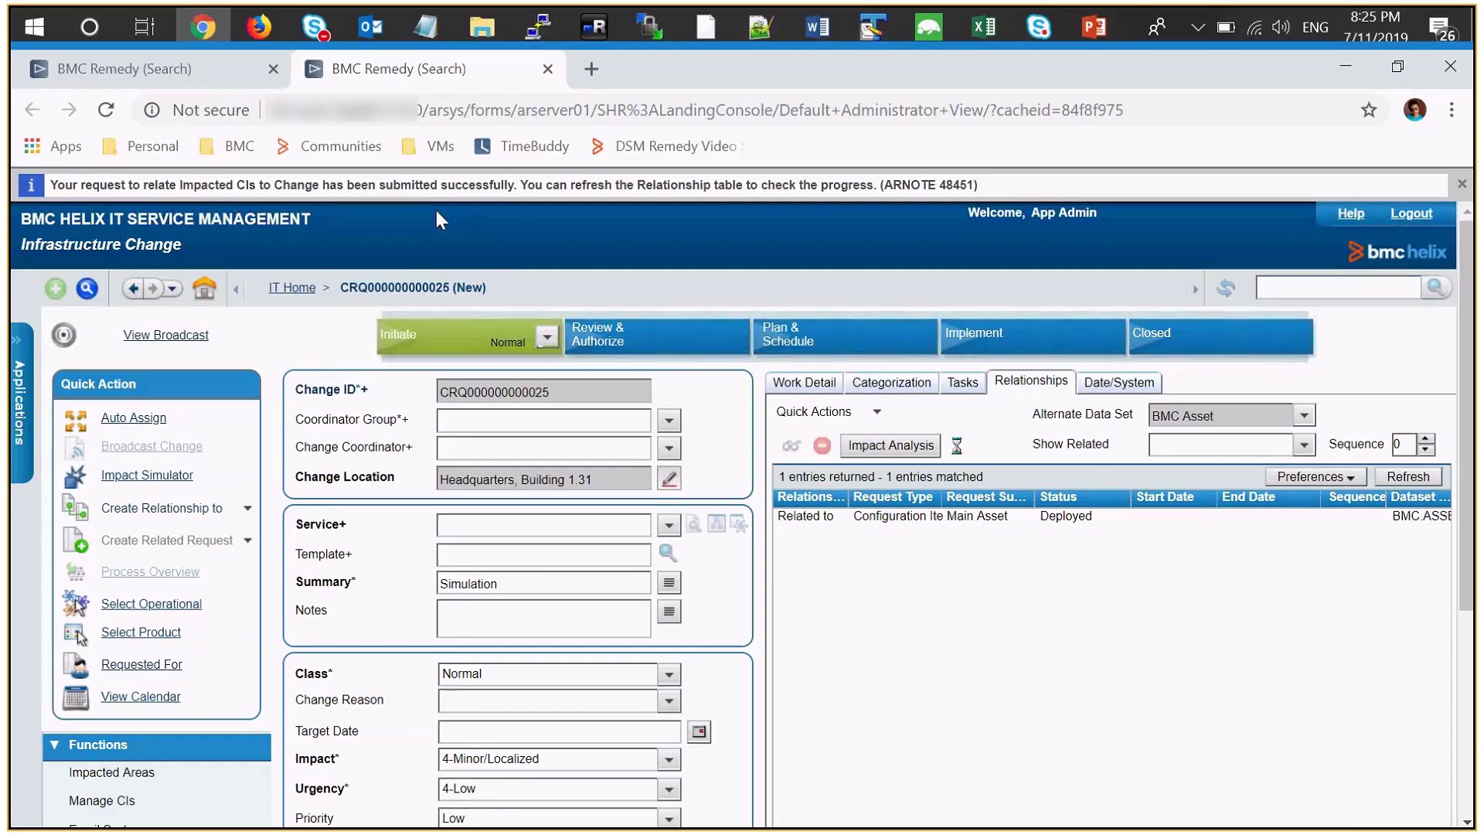
# Step: Refresh the change relationships and sort them by relationship type to see the Impacts entries
pyautogui.click(1402, 479)
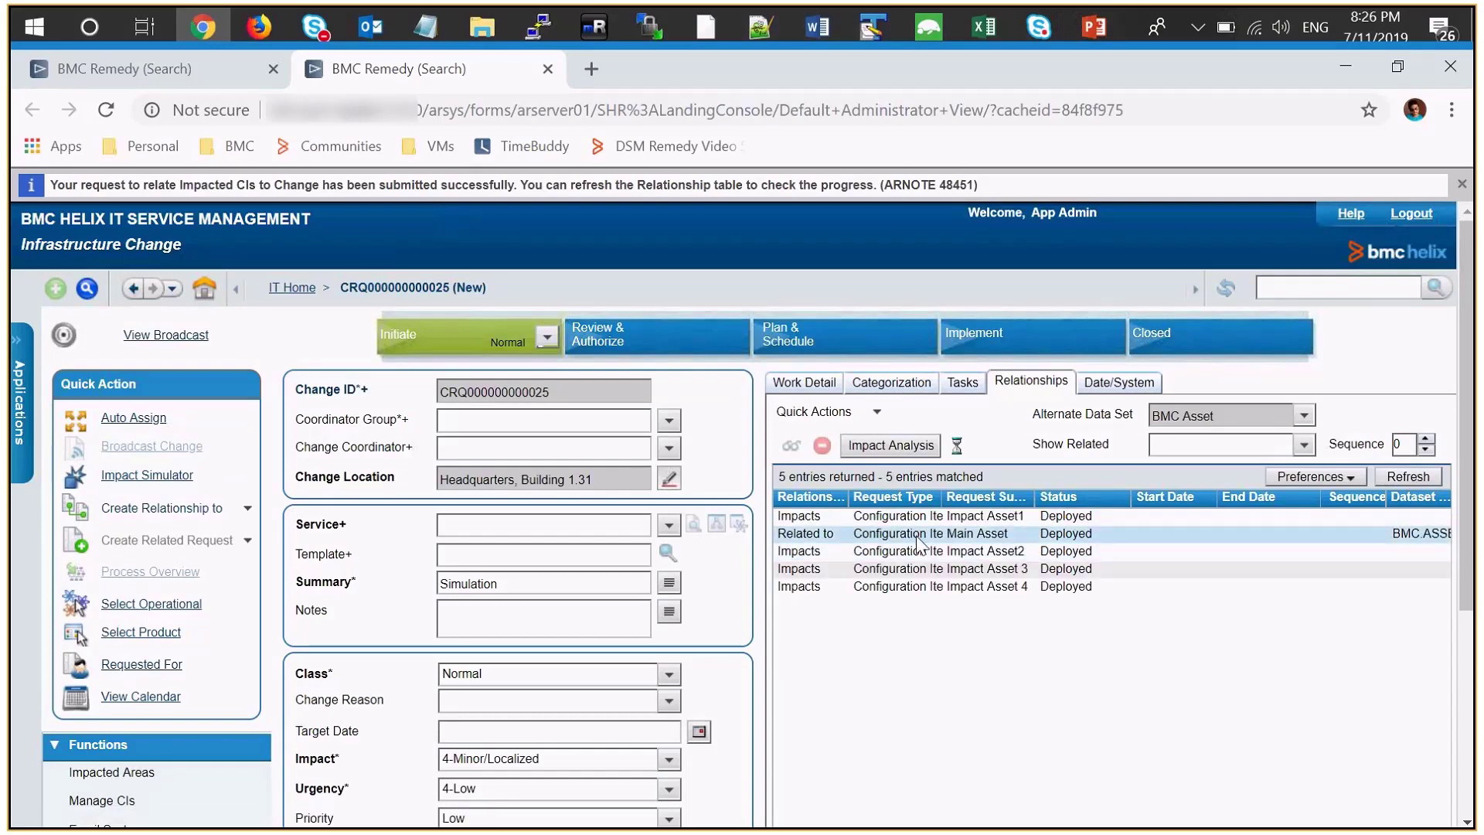
pyautogui.click(817, 497)
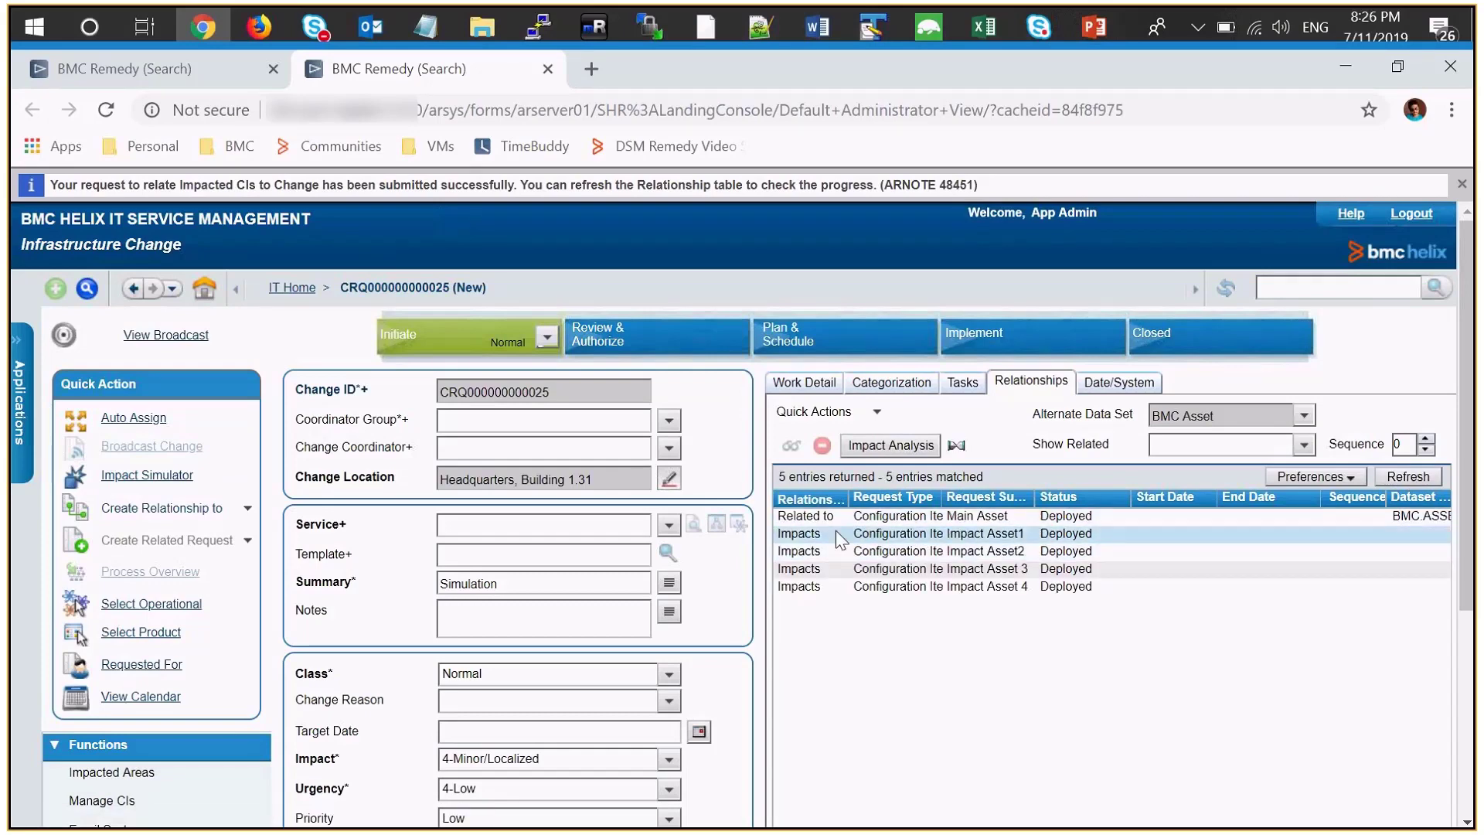
pyautogui.click(836, 532)
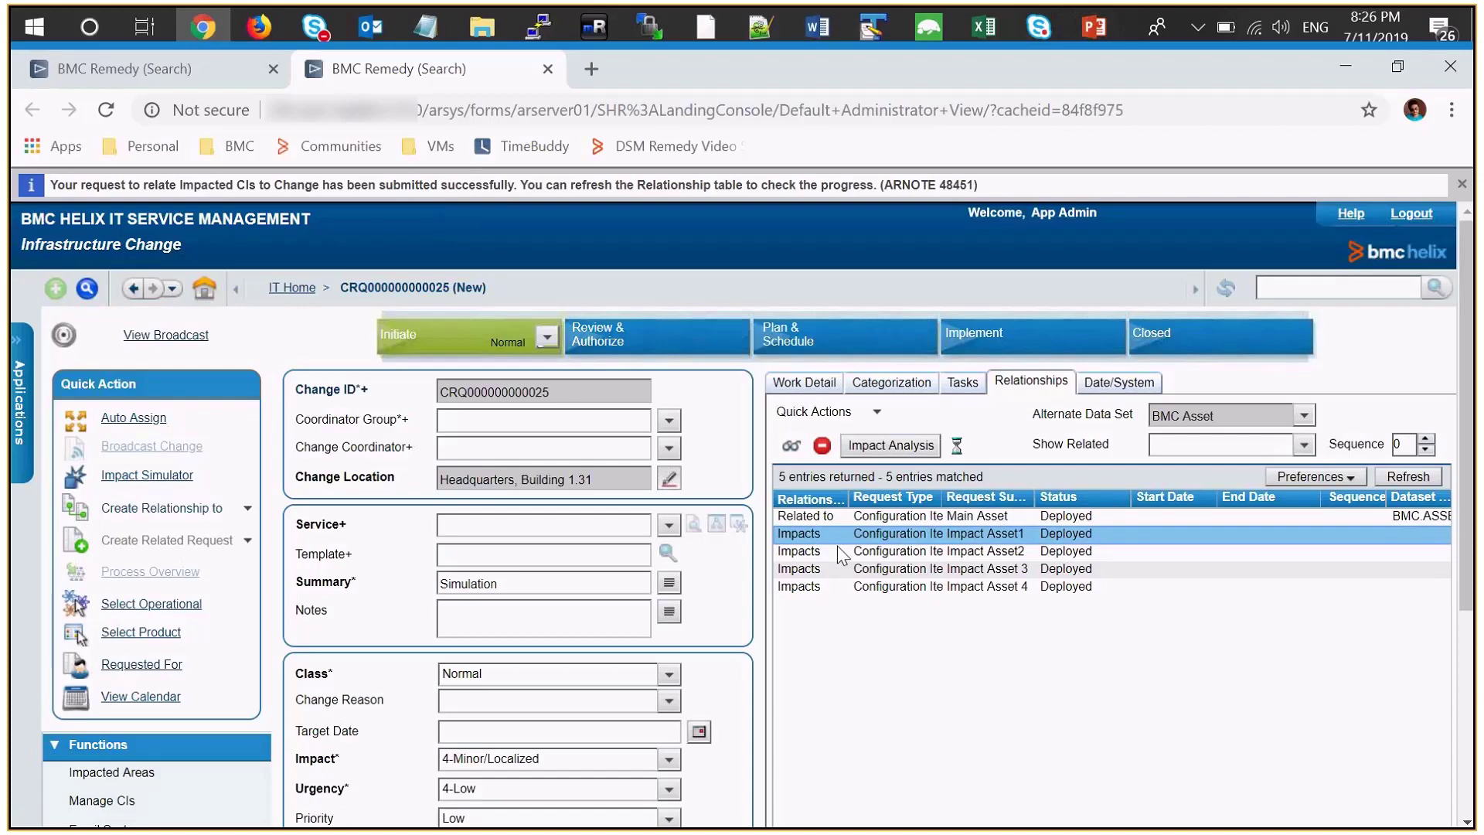